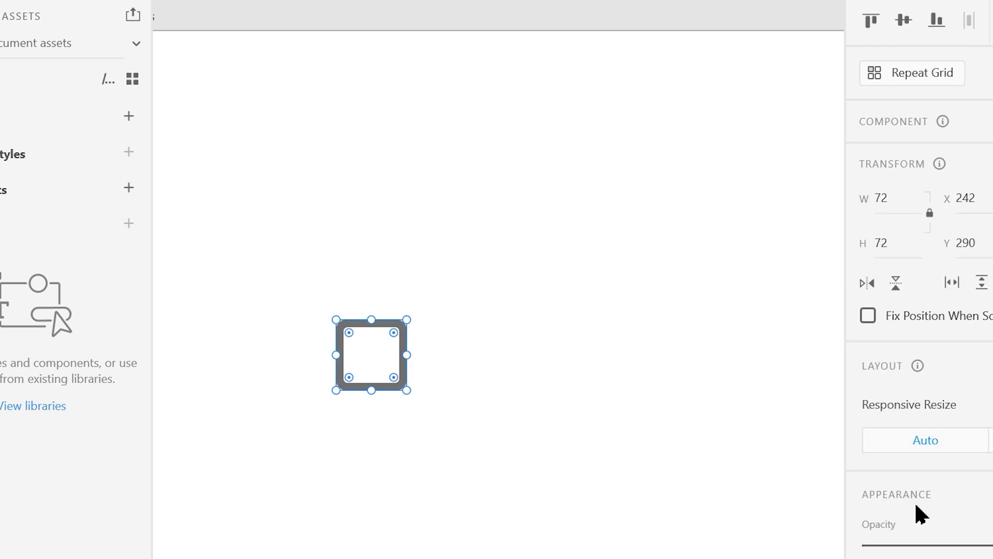
# - Remove the checkbox square's fill and set its border colour to light grey #C3C3C3
pyautogui.click(871, 296)
pyautogui.click(910, 344)
pyautogui.moveTo(611, 305); pyautogui.dragTo(608, 246)
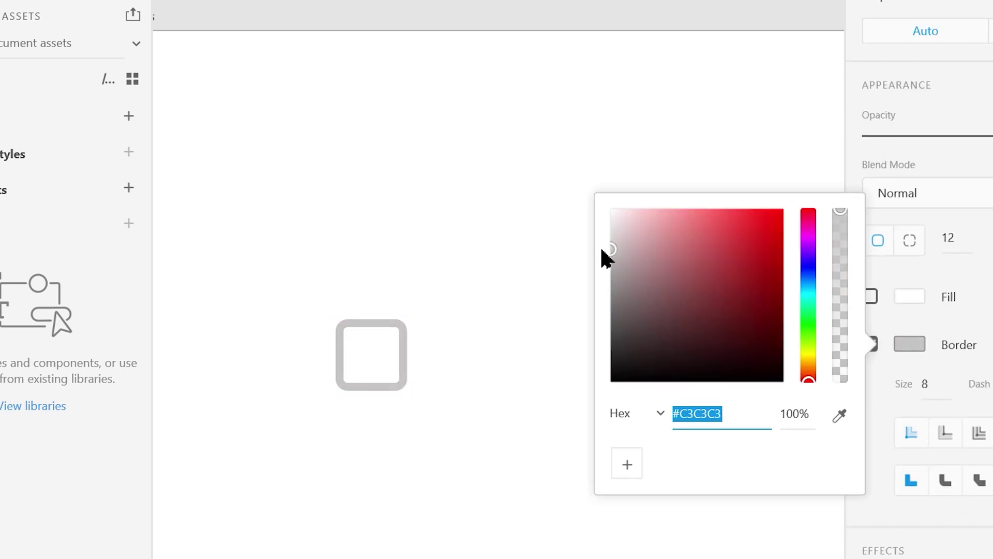
pyautogui.click(428, 270)
# - Add the text label "Option 1" beside the checkbox and move it closer to the square
pyautogui.click(470, 362)
pyautogui.write('Option 1')
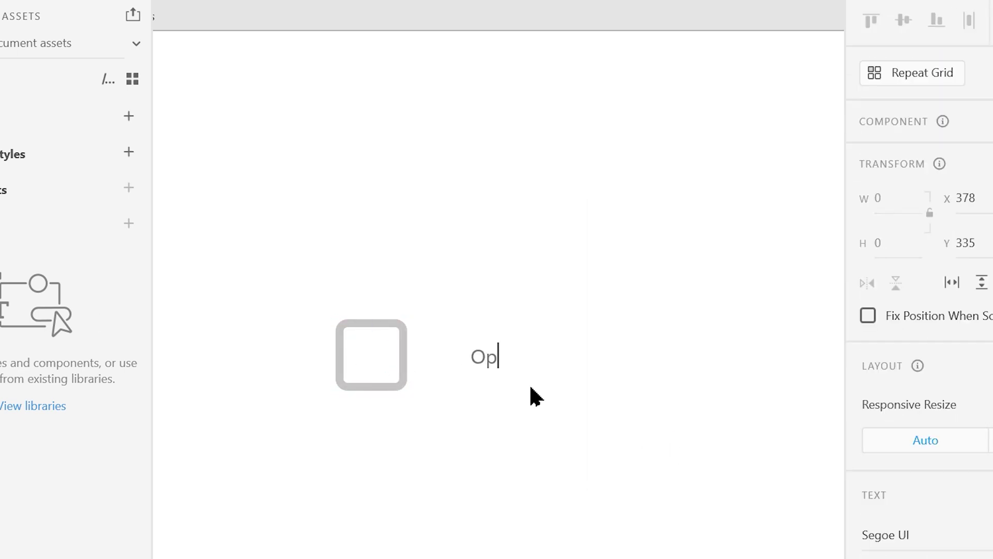
pyautogui.press('Escape')
pyautogui.moveTo(533, 357); pyautogui.dragTo(487, 357)
# - Set the label's font size to 72 and change its font to the family beginning with "Pop"
pyautogui.scroll(-5, 911, 311)
pyautogui.click(863, 316)
pyautogui.write('72')
pyautogui.click(922, 279)
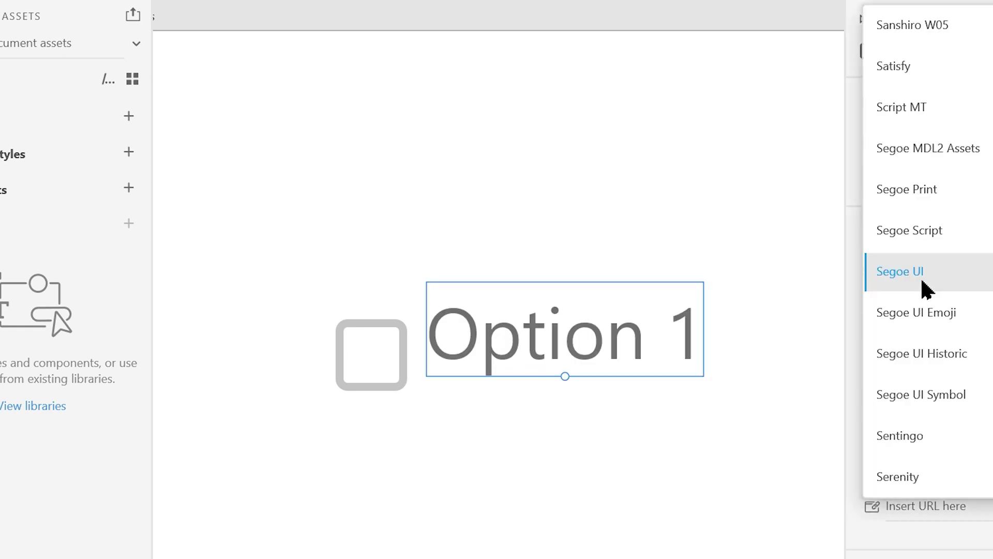
pyautogui.write('Pop')
pyautogui.press('Return')
# - Position the label next to the checkbox and convert the grouped pair into a component
pyautogui.moveTo(611, 348)
pyautogui.mouseDown()
pyautogui.moveTo(627, 354)
pyautogui.moveTo(618, 355)
pyautogui.mouseUp()
pyautogui.keyDown('shift'); pyautogui.click(405, 359); pyautogui.keyUp('shift')
pyautogui.scroll(-2, 598, 333)
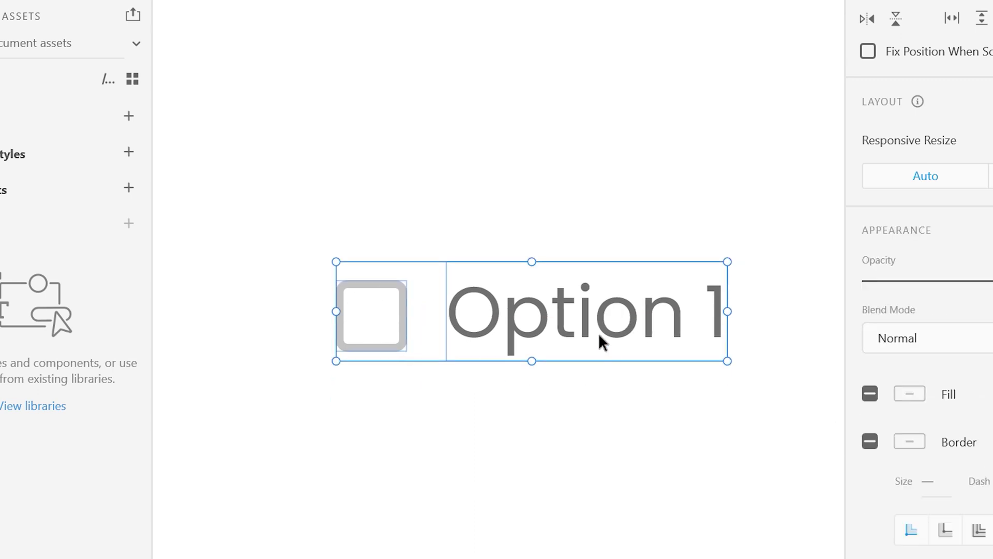
pyautogui.hotkey('ctrl', 'g')
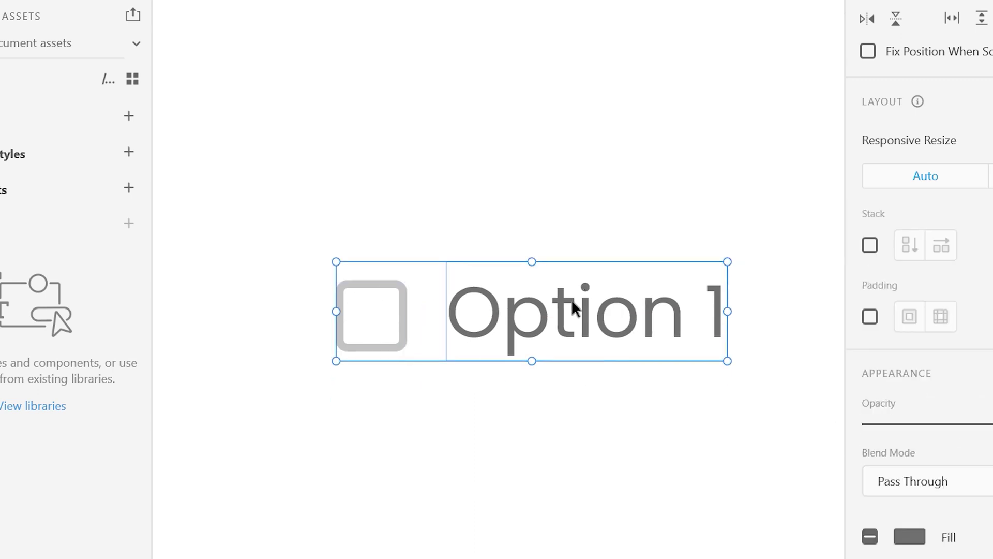
pyautogui.hotkey('ctrl', 'k')
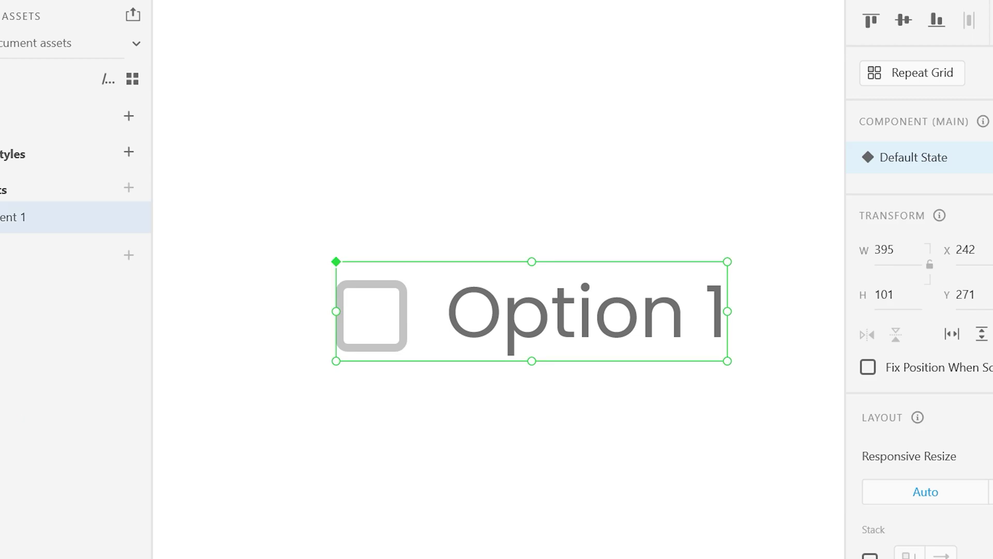
# - Add a new state named "checked" to the checkbox component
pyautogui.click(983, 157)
pyautogui.click(937, 240)
pyautogui.write('chec')
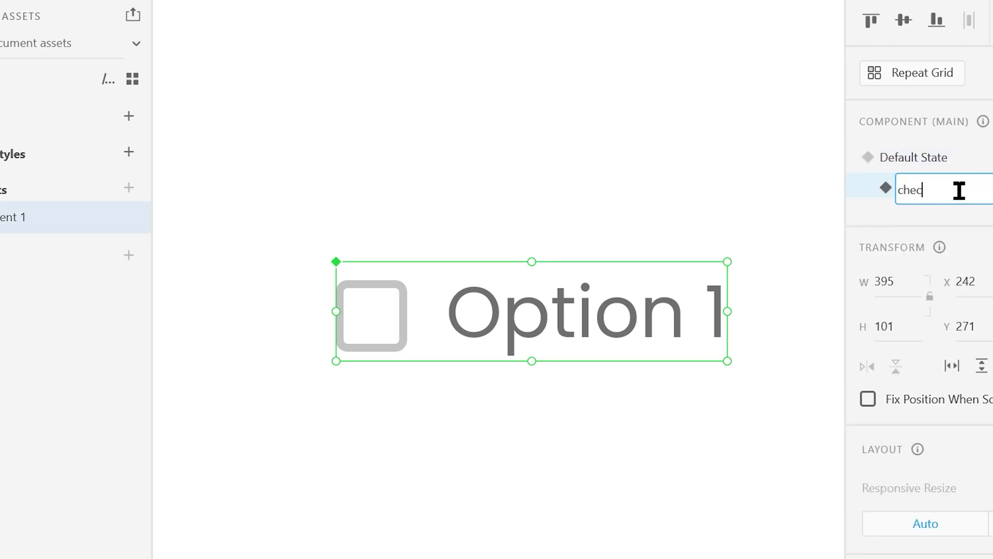
pyautogui.write('ked')
pyautogui.press('Return')
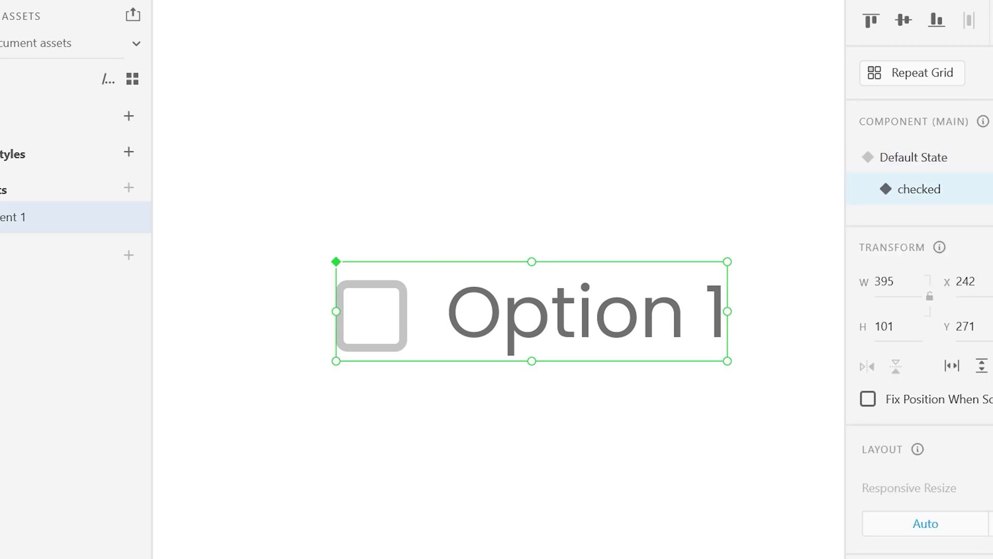
# - Draw a tick inside the checkbox with the Pen tool and set its border size to 8
pyautogui.press('p')
pyautogui.click(344, 316)
pyautogui.click(376, 337)
pyautogui.click(394, 310)
pyautogui.click(399, 303)
pyautogui.scroll(-5, 926, 362)
pyautogui.click(940, 419)
pyautogui.write('8')
pyautogui.press('Return')
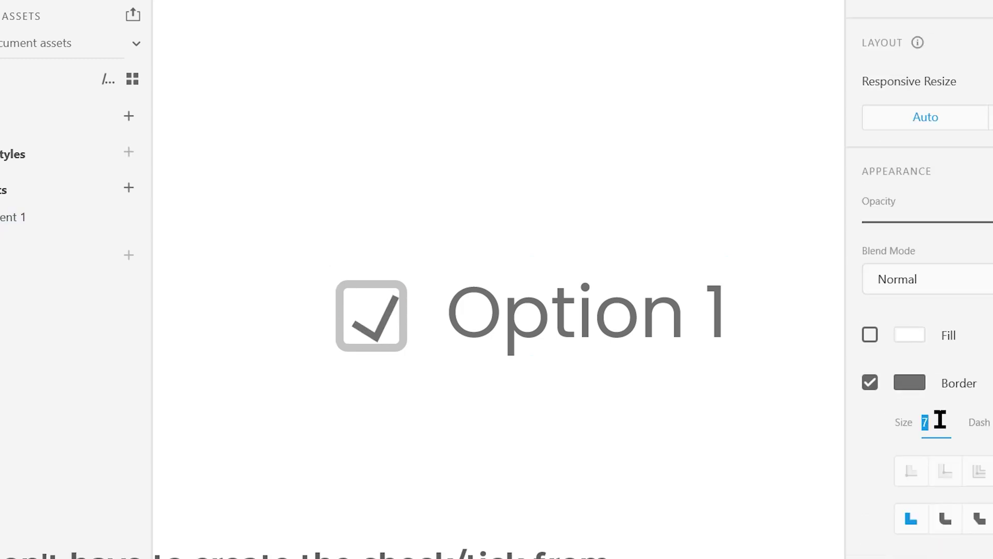
# - Change the tick's border colour to green and save that green as a swatch
pyautogui.click(510, 266)
pyautogui.scroll(-3, 931, 410)
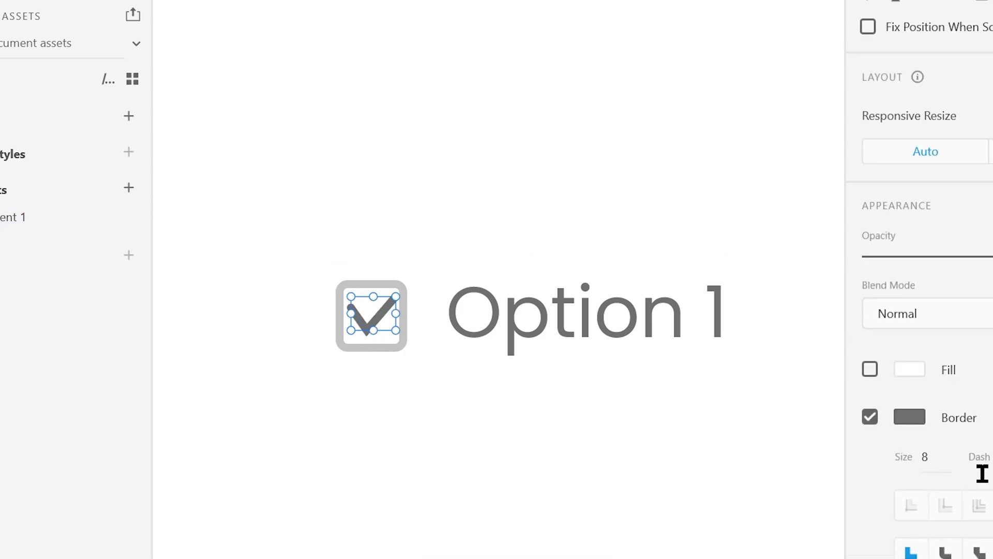
pyautogui.doubleClick(392, 305)
pyautogui.press('Escape')
pyautogui.scroll(-8, 921, 311)
pyautogui.click(909, 202)
pyautogui.moveTo(809, 228); pyautogui.dragTo(808, 179)
pyautogui.click(731, 146)
pyautogui.click(706, 122)
pyautogui.click(627, 323)
# - Apply the saved green swatch to the checkbox square's border in the checked state
pyautogui.click(403, 347)
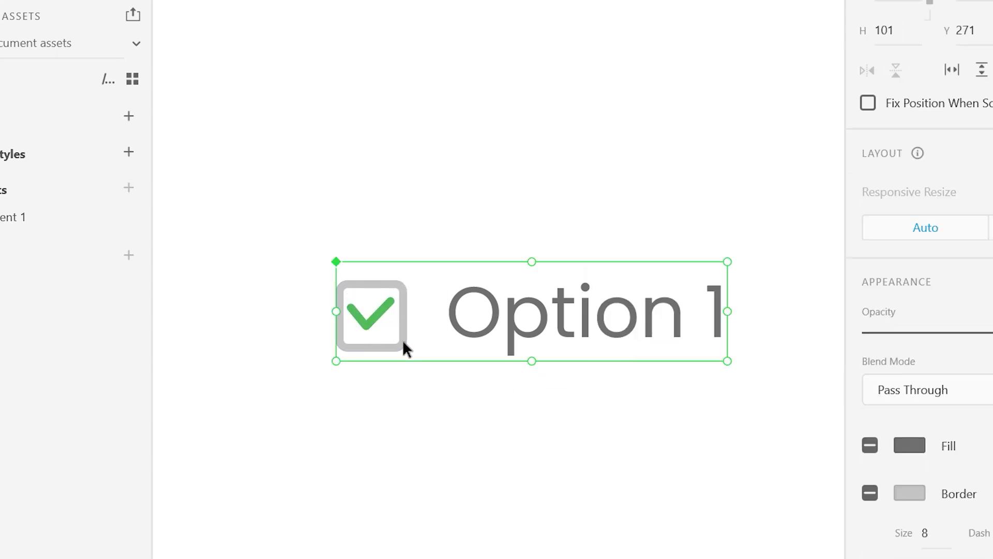
pyautogui.doubleClick(403, 347)
pyautogui.scroll(-8, 920, 310)
pyautogui.click(909, 201)
pyautogui.click(659, 322)
pyautogui.click(370, 312)
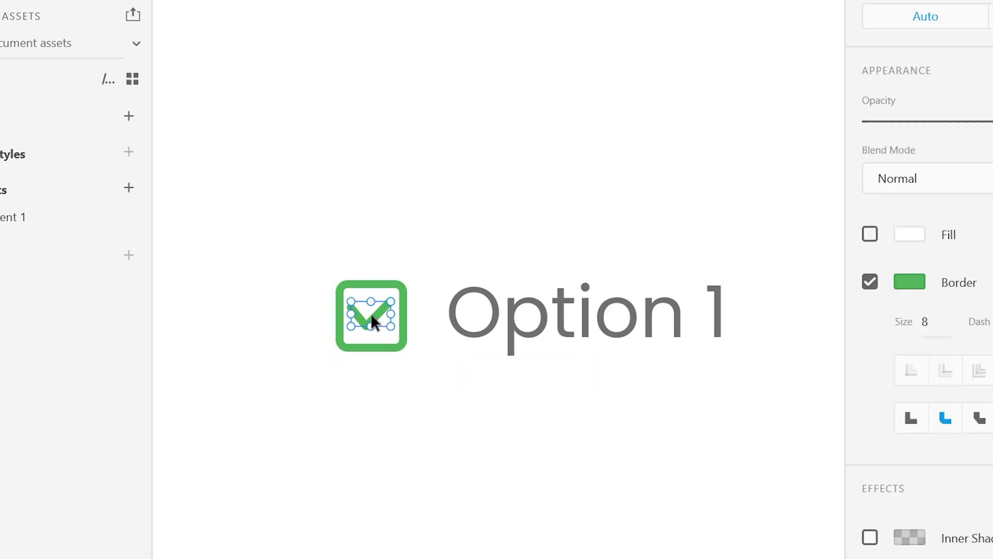
pyautogui.press('Delete')
pyautogui.click(403, 327)
pyautogui.hotkey('ctrl', 'z')
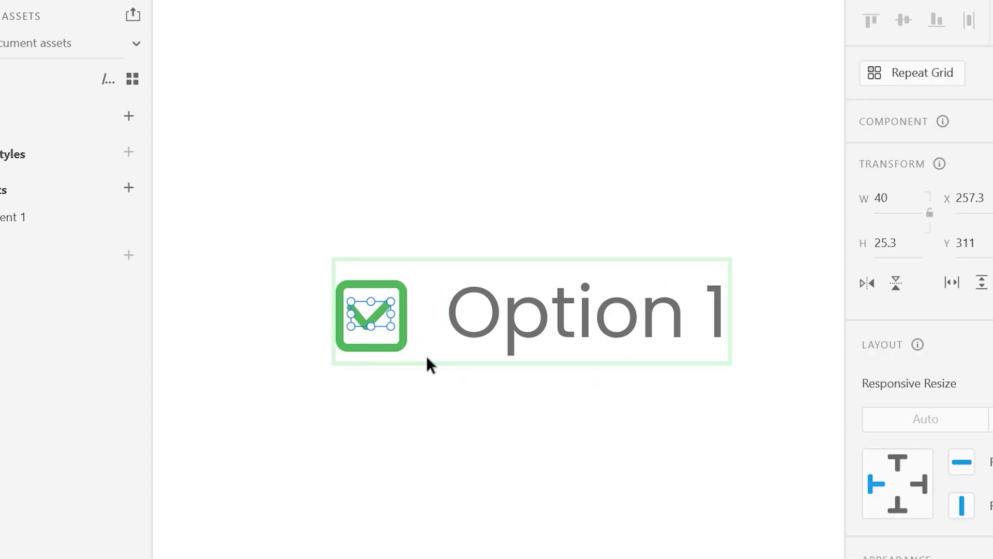
# - Compare the default and checked states of the component and add a new state named "Indeterminate"
pyautogui.press('Escape')
pyautogui.click(943, 162)
pyautogui.click(944, 178)
pyautogui.click(944, 166)
pyautogui.click(950, 190)
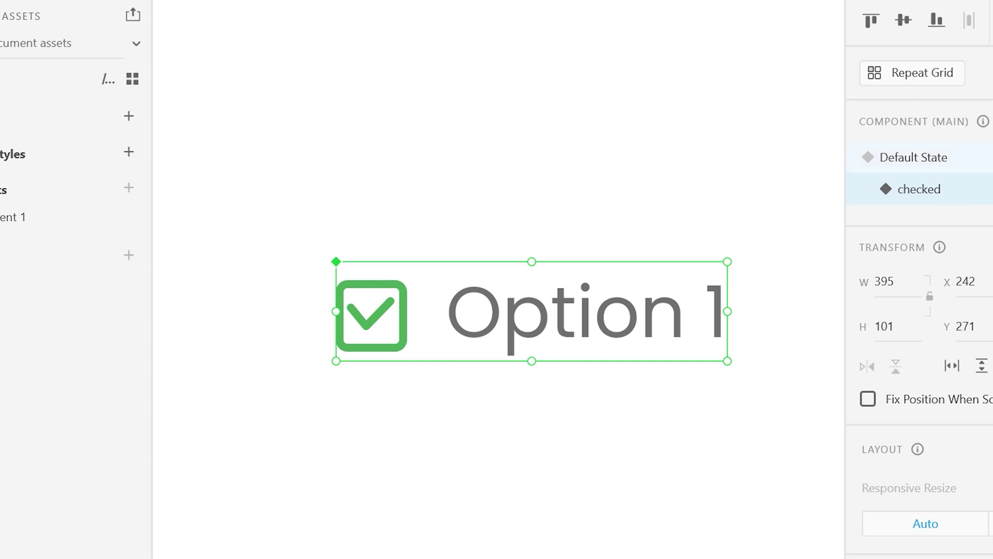
pyautogui.click(989, 157)
pyautogui.write('Indetermin')
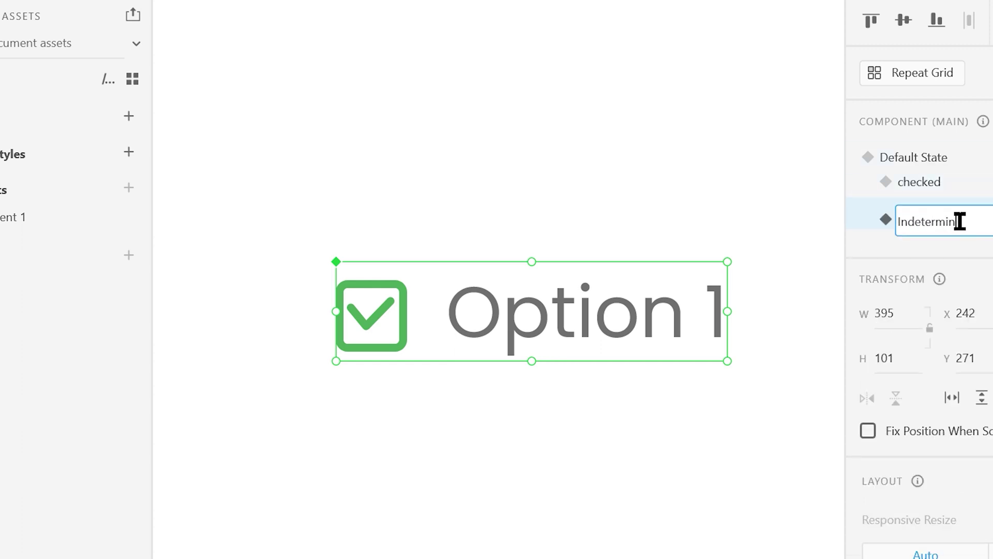
pyautogui.write('ate')
pyautogui.press('Return')
# - Set the tick's opacity to 0% in the Indeterminate state
pyautogui.doubleClick(389, 321)
pyautogui.doubleClick(387, 319)
pyautogui.scroll(-4, 959, 415)
pyautogui.moveTo(958, 415); pyautogui.dragTo(870, 418)
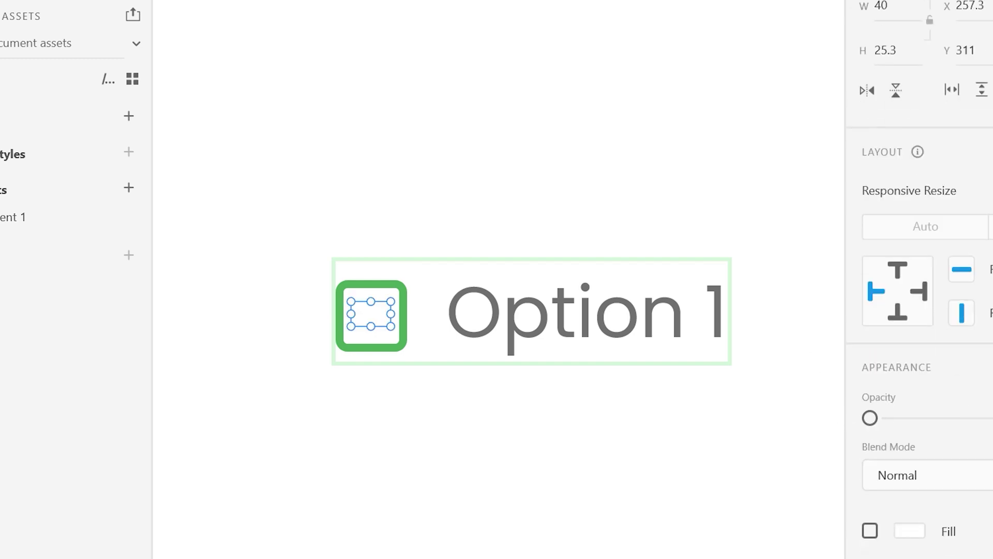
# - Draw a short horizontal line inside the checkbox and move it into the component by cutting and pasting
pyautogui.press('l')
pyautogui.moveTo(355, 311)
pyautogui.mouseDown()
pyautogui.moveTo(399, 312)
pyautogui.moveTo(372, 309)
pyautogui.mouseUp()
pyautogui.hotkey('ctrl', 'x')
pyautogui.click(402, 321)
pyautogui.hotkey('ctrl', 'v')
# - Set the line's border size to 8 and open its border colour
pyautogui.scroll(-5, 921, 362)
pyautogui.click(918, 500)
pyautogui.write('8')
pyautogui.press('Return')
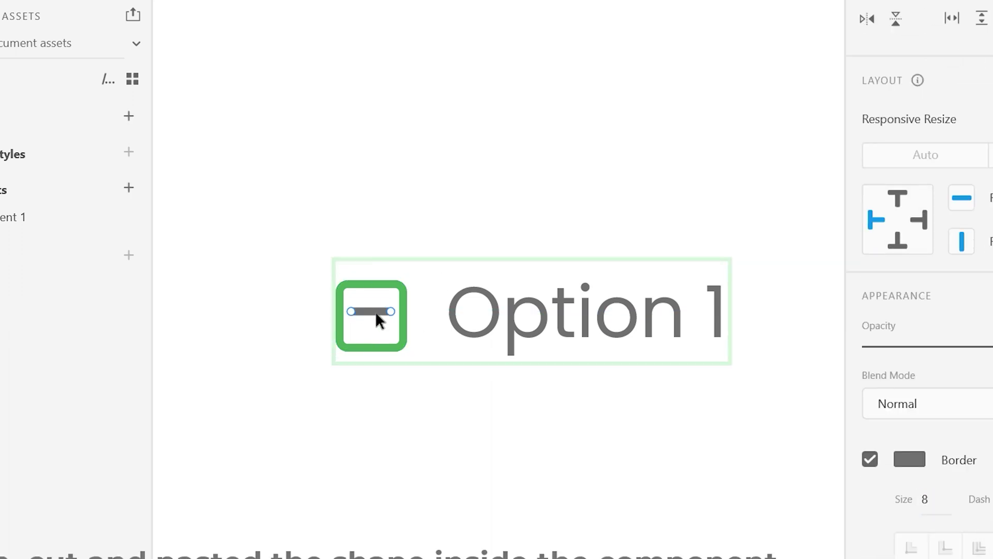
pyautogui.scroll(-2, 926, 311)
pyautogui.click(914, 392)
pyautogui.press('BackSpace')
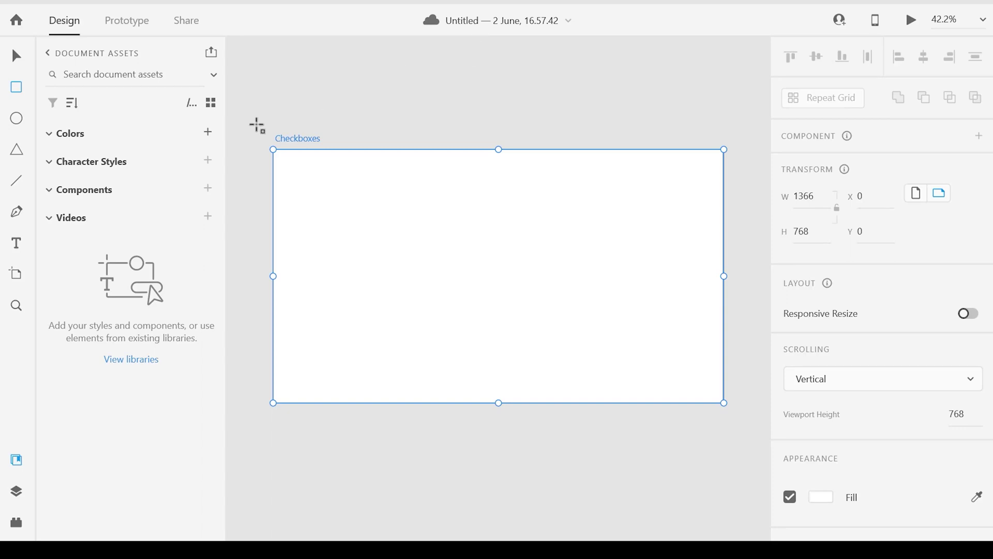
# - Draw a square on the Checkboxes artboard and set its size to 72 by 72
pyautogui.click(16, 87)
pyautogui.moveTo(353, 246); pyautogui.dragTo(411, 302)
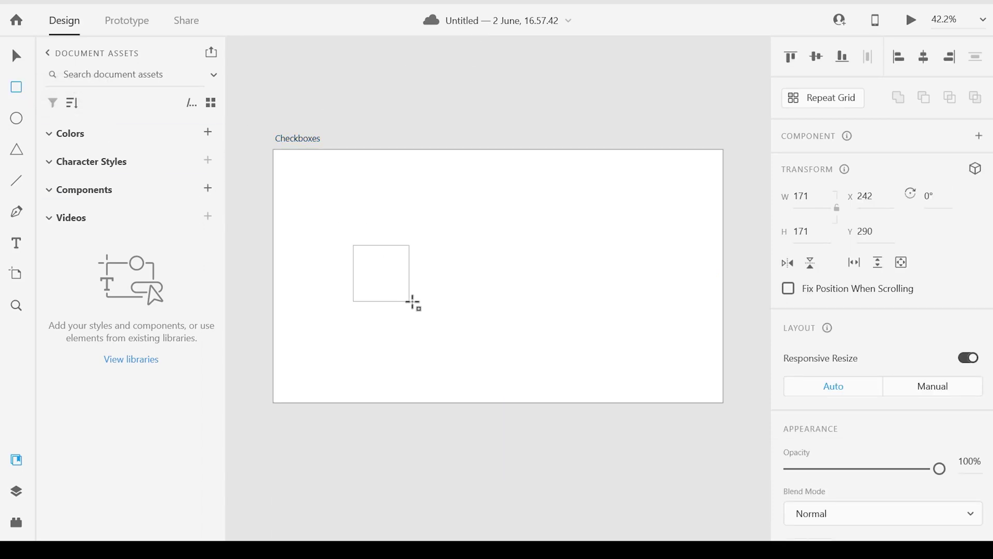
pyautogui.click(805, 196)
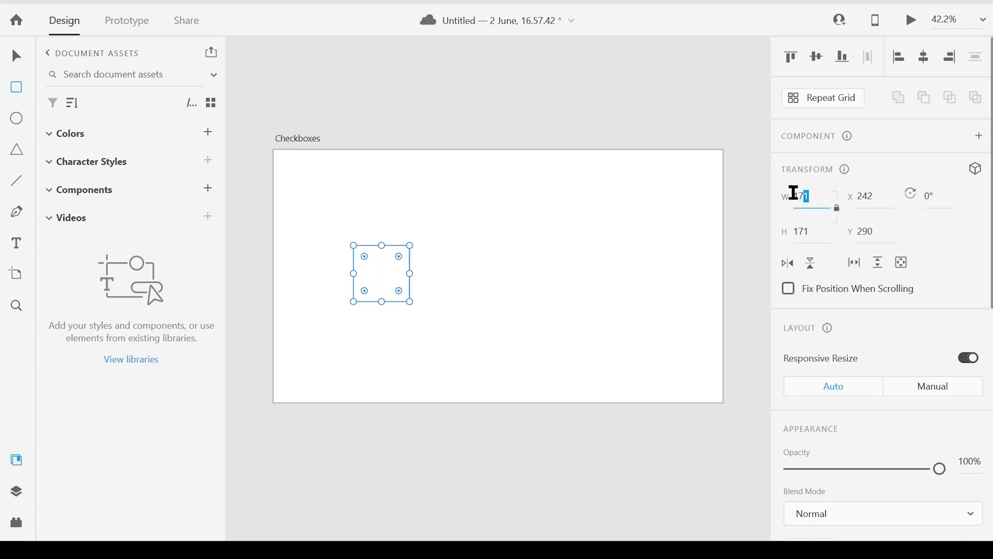
pyautogui.write('72')
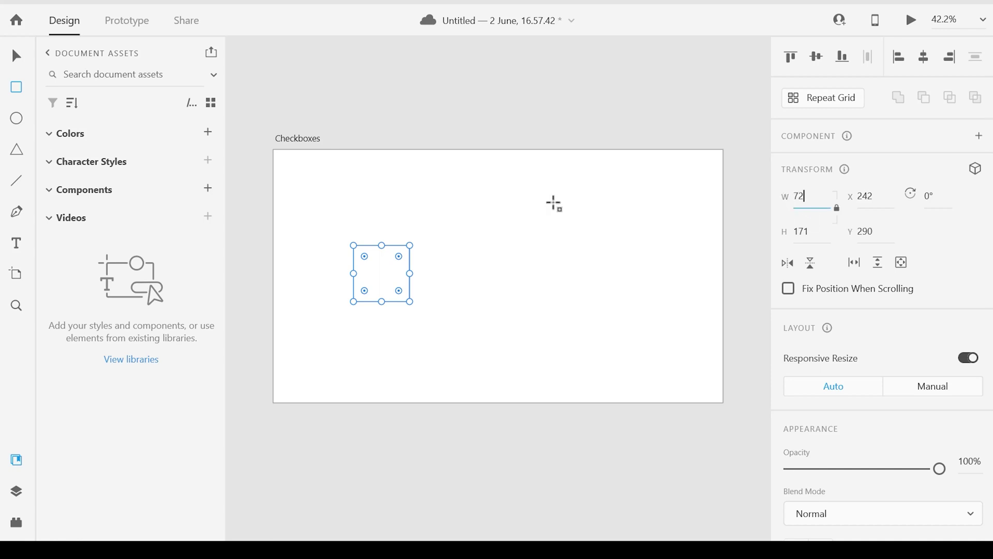
pyautogui.click(19, 59)
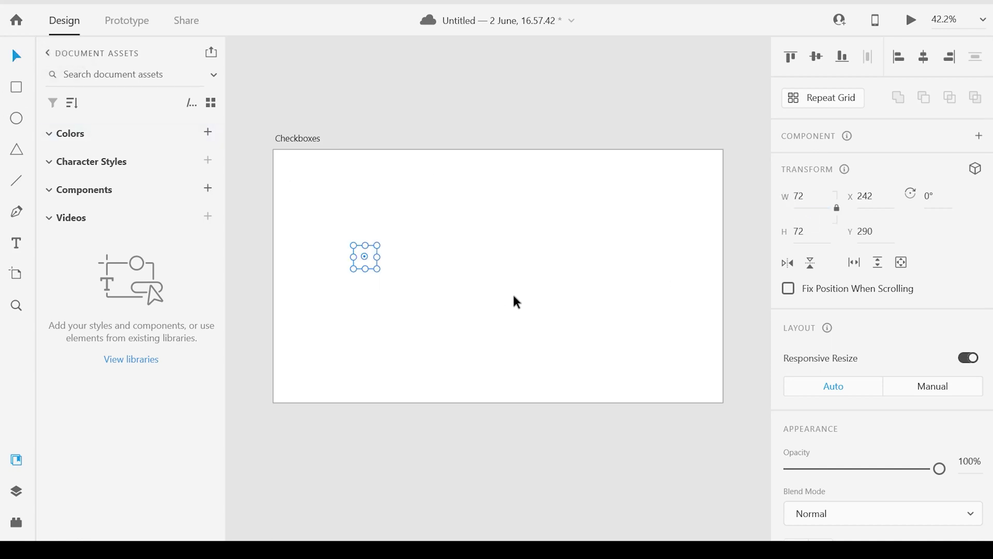
# - Give the square a corner radius of 12 and a border size of 8
pyautogui.hotkey('ctrl', '1')
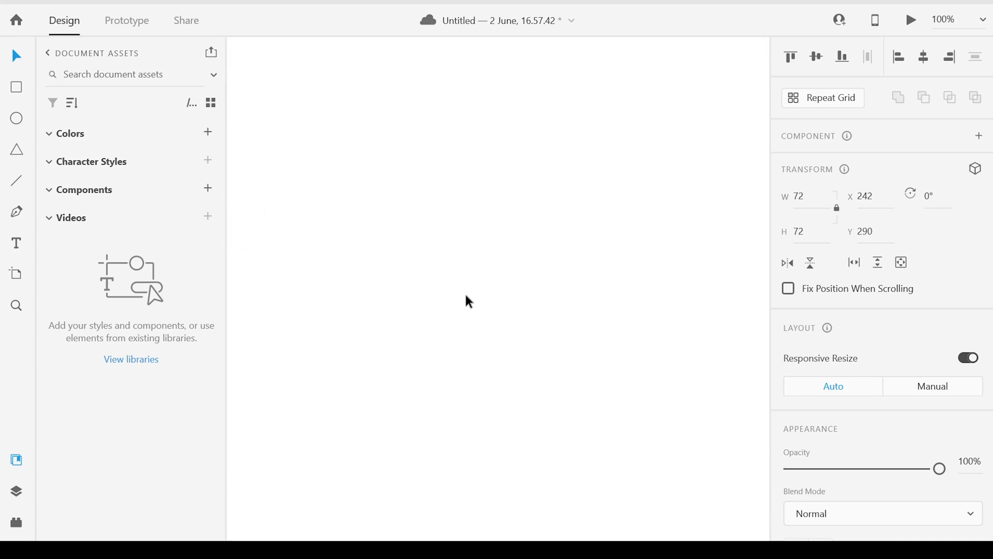
pyautogui.moveTo(482, 257); pyautogui.dragTo(631, 371)
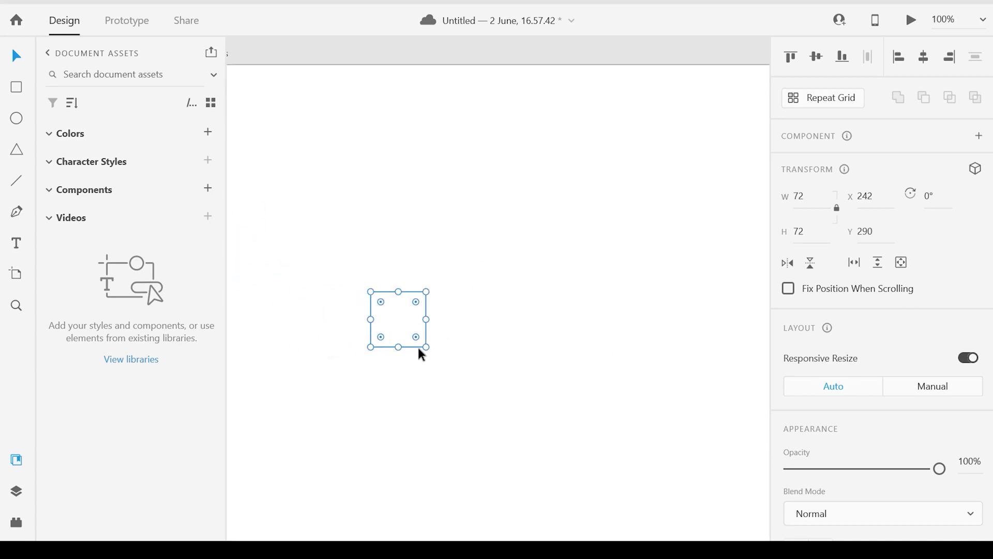
pyautogui.scroll(-5, 856, 449)
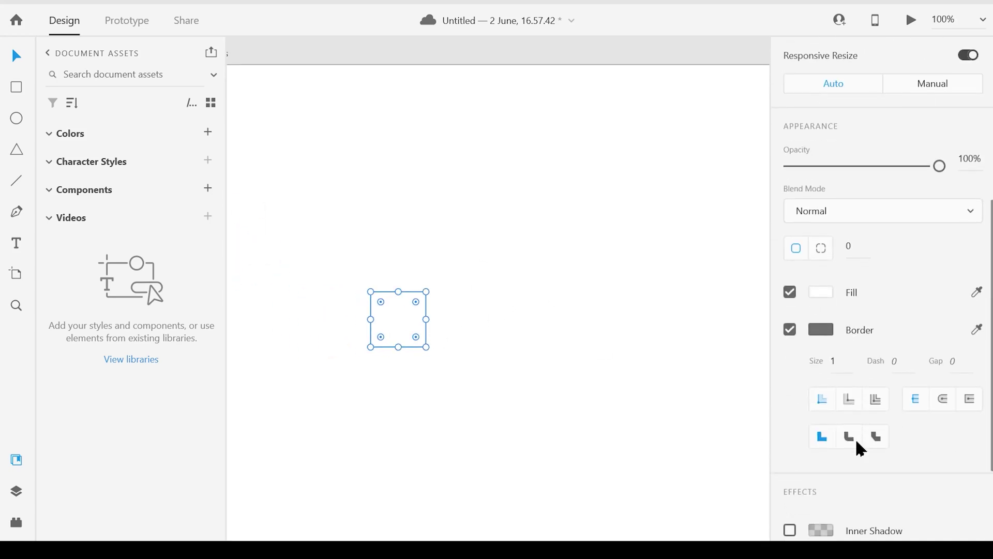
pyautogui.click(841, 248)
pyautogui.write('12')
pyautogui.press('Return')
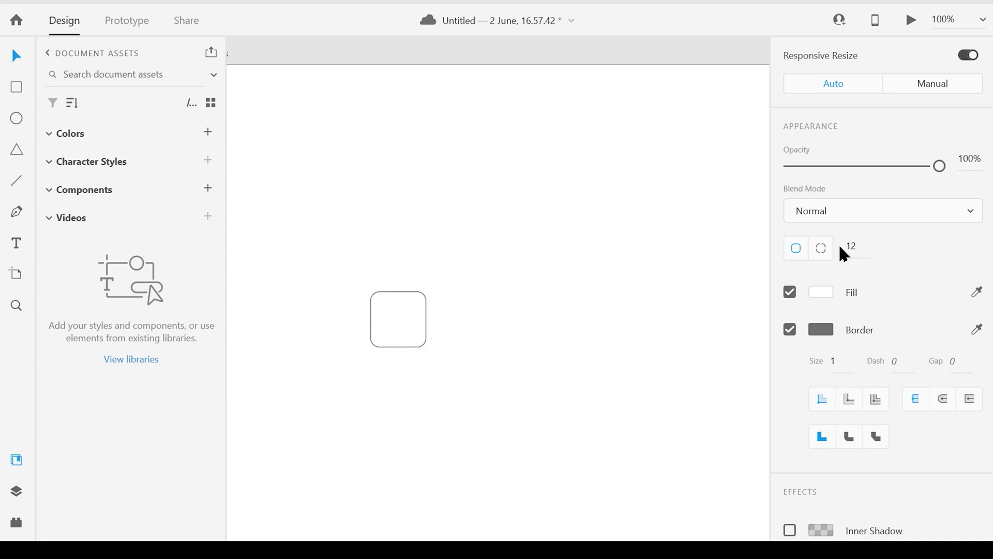
pyautogui.click(838, 360)
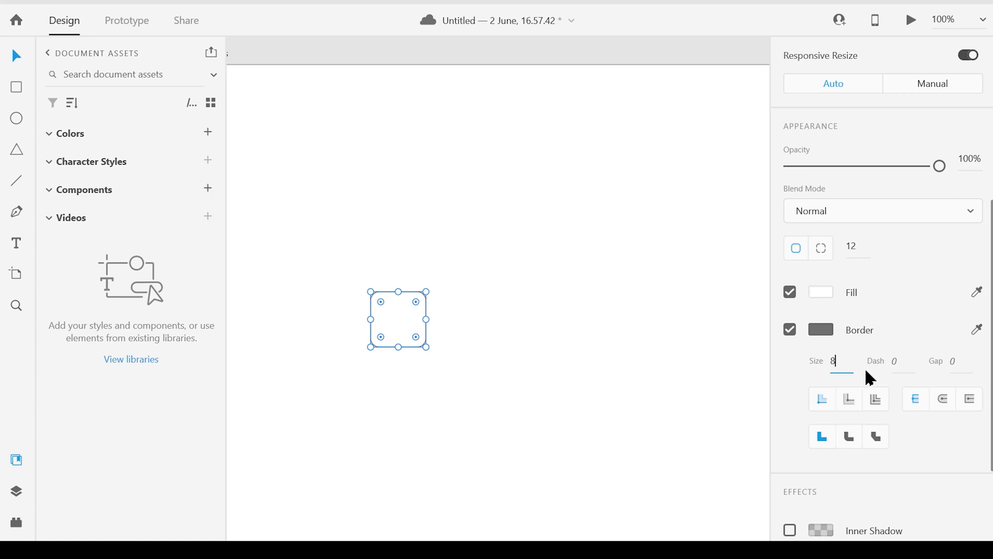
pyautogui.write('8')
pyautogui.press('Return')
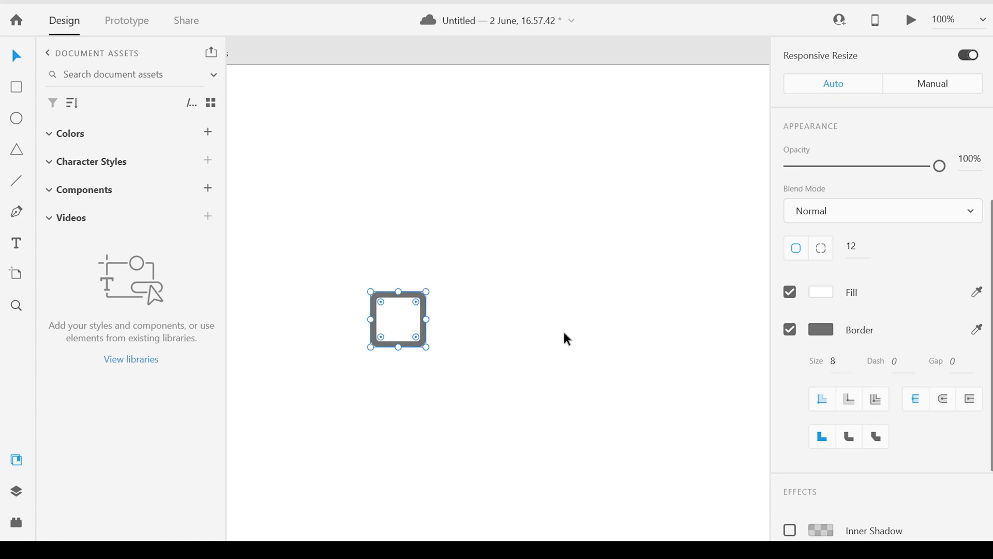
# - Turn off the rounded square's fill and change its border colour to light grey
pyautogui.click(443, 334)
pyautogui.click(424, 334)
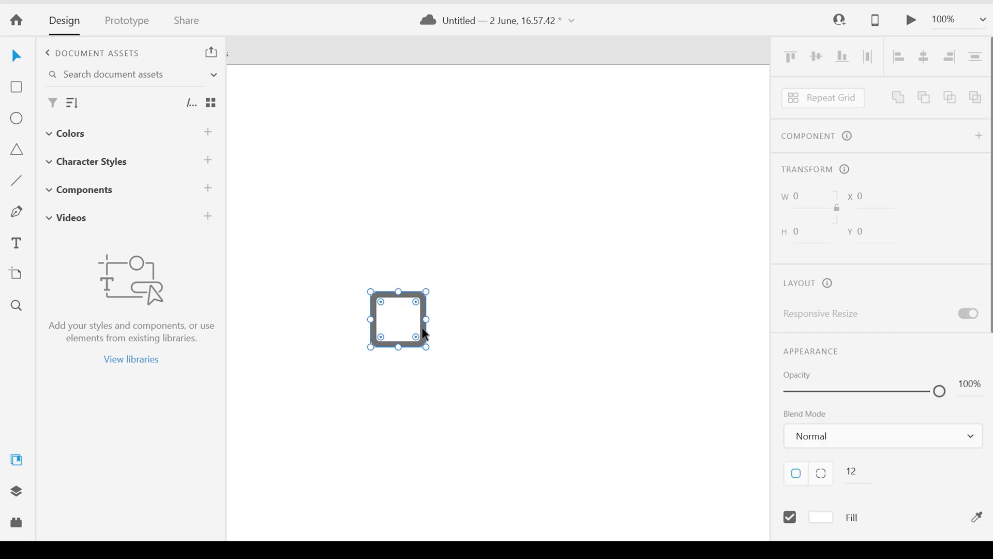
pyautogui.scroll(-6, 843, 439)
pyautogui.click(790, 274)
pyautogui.click(821, 311)
pyautogui.moveTo(604, 268); pyautogui.dragTo(578, 232)
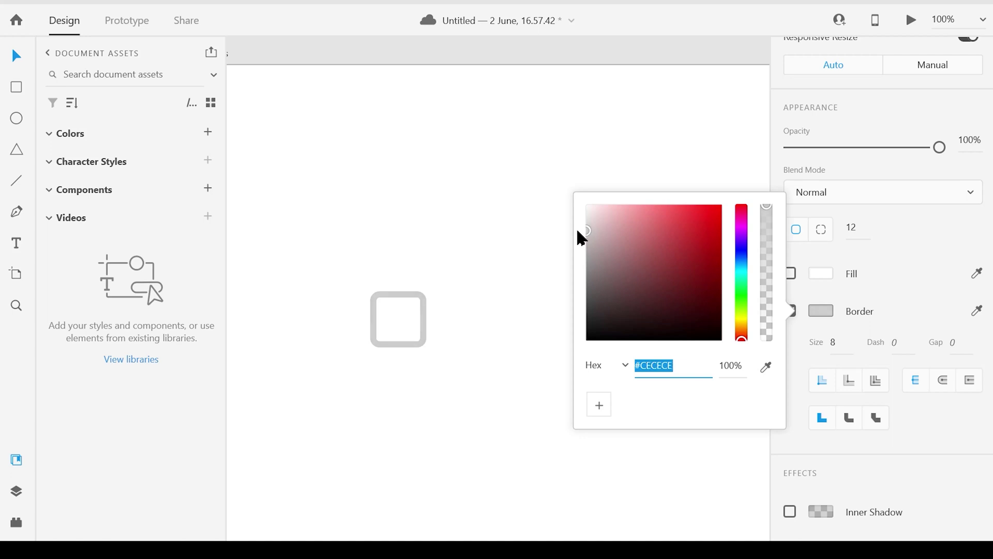
pyautogui.click(455, 248)
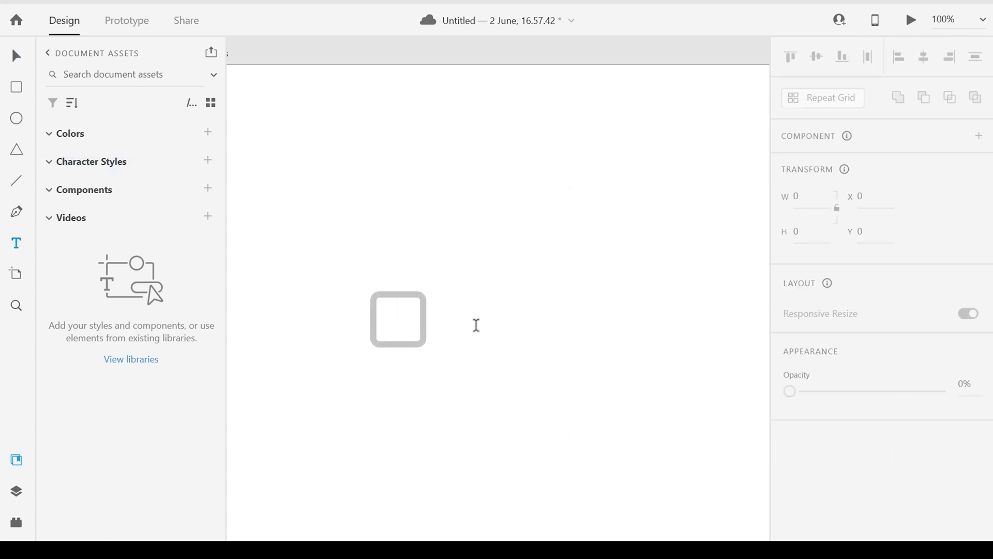
# - Create an "Option 1" text label to the right of the square and move it nearer
pyautogui.click(476, 325)
pyautogui.write('o')
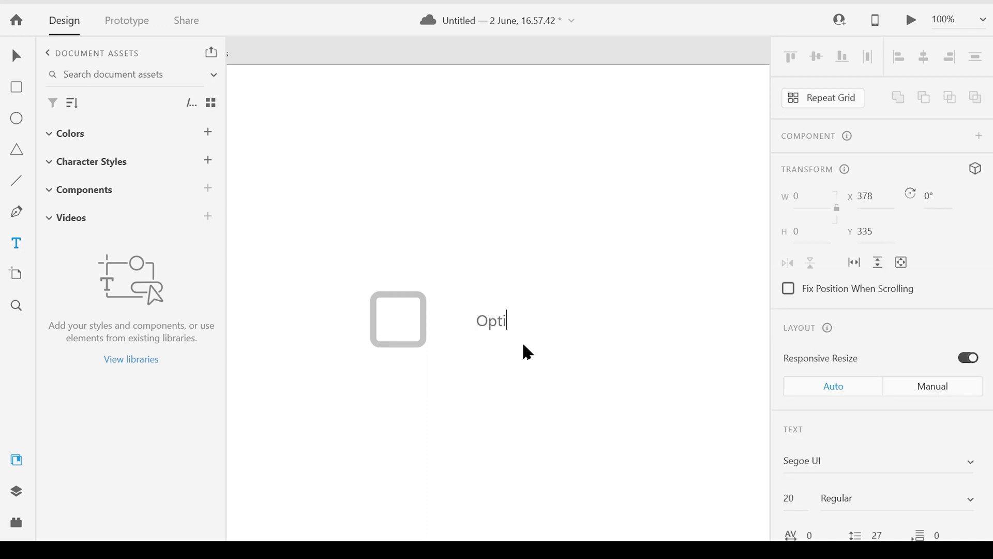
pyautogui.write('ption')
pyautogui.click(16, 56)
pyautogui.moveTo(526, 332); pyautogui.dragTo(504, 330)
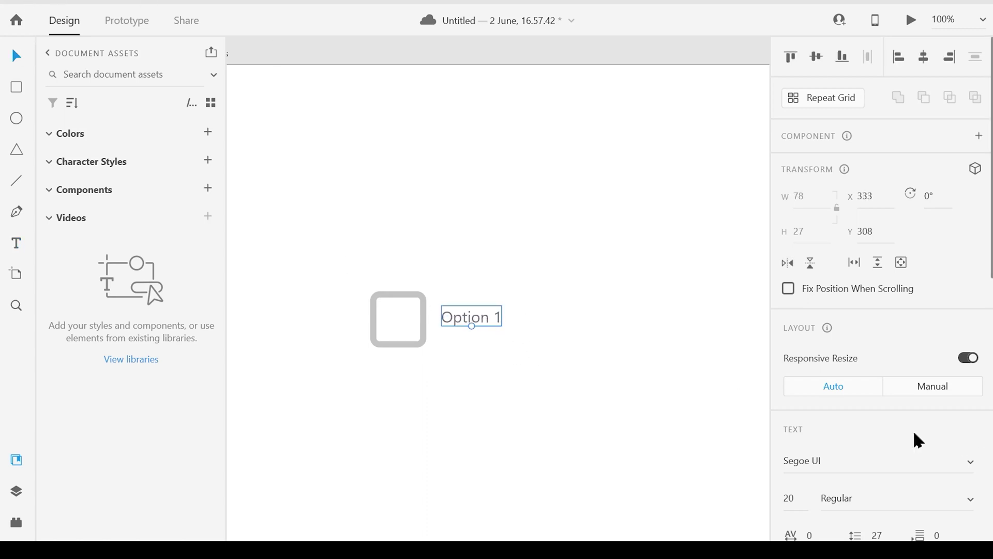
# - Increase the "Option 1" label's font size to 72
pyautogui.scroll(-4, 918, 441)
pyautogui.click(786, 291)
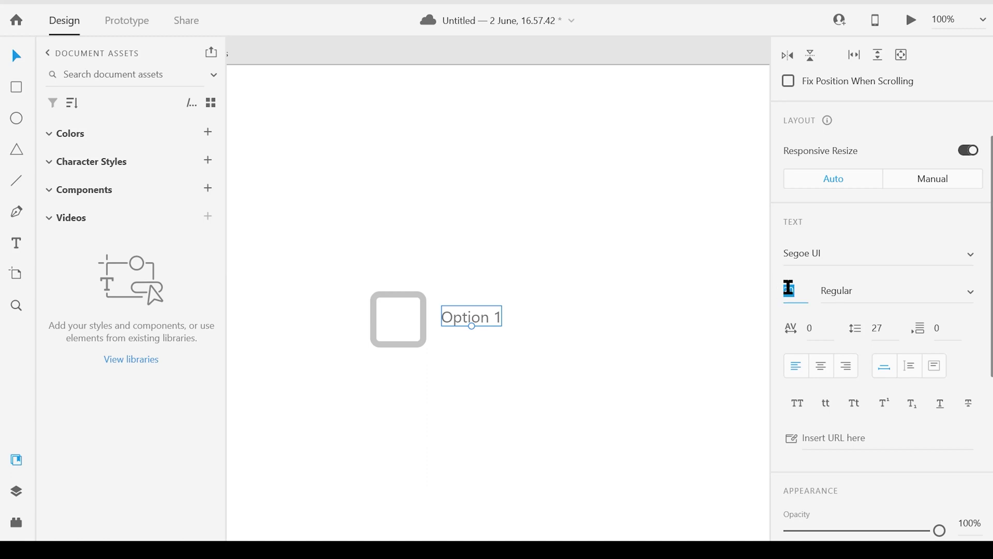
pyautogui.write('72')
pyautogui.press('Tab')
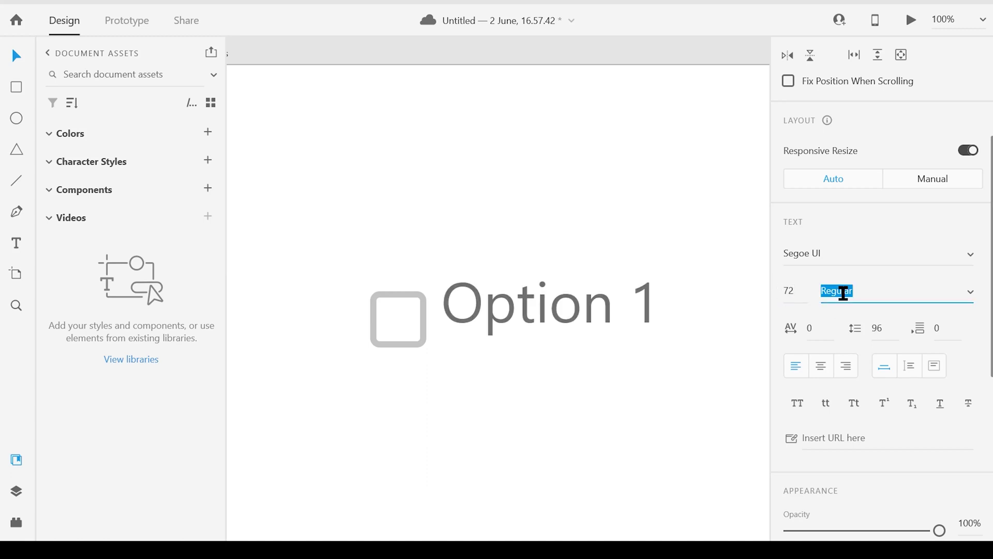
# - Change the "Option 1" label's font to Poppins and reposition it beside the square with a wider gap
pyautogui.click(832, 263)
pyautogui.press('Escape')
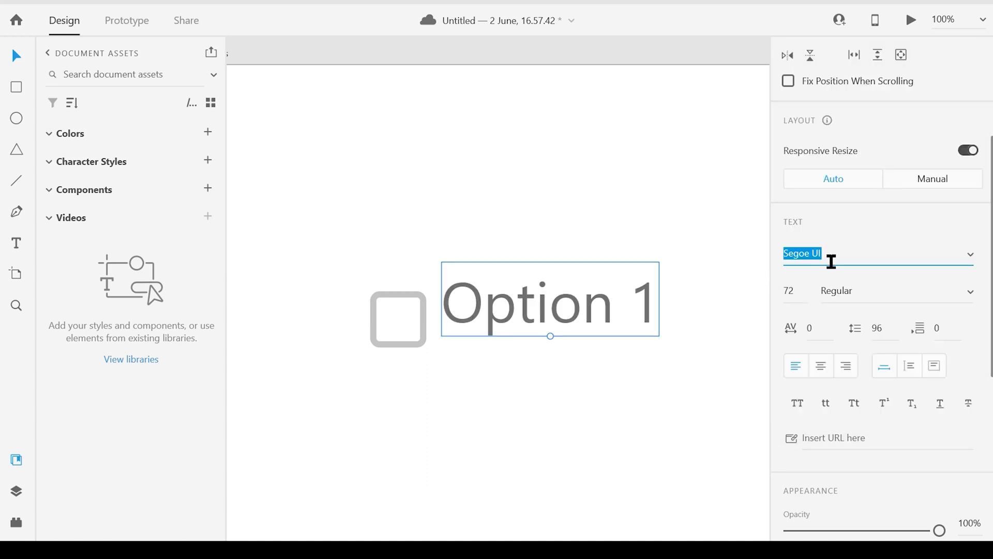
pyautogui.write('Poppins')
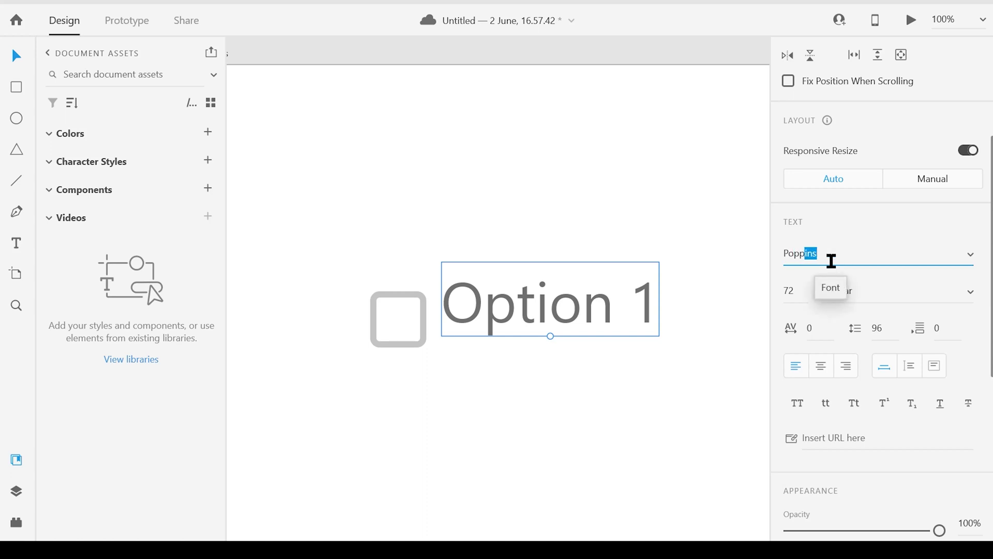
pyautogui.press('Return')
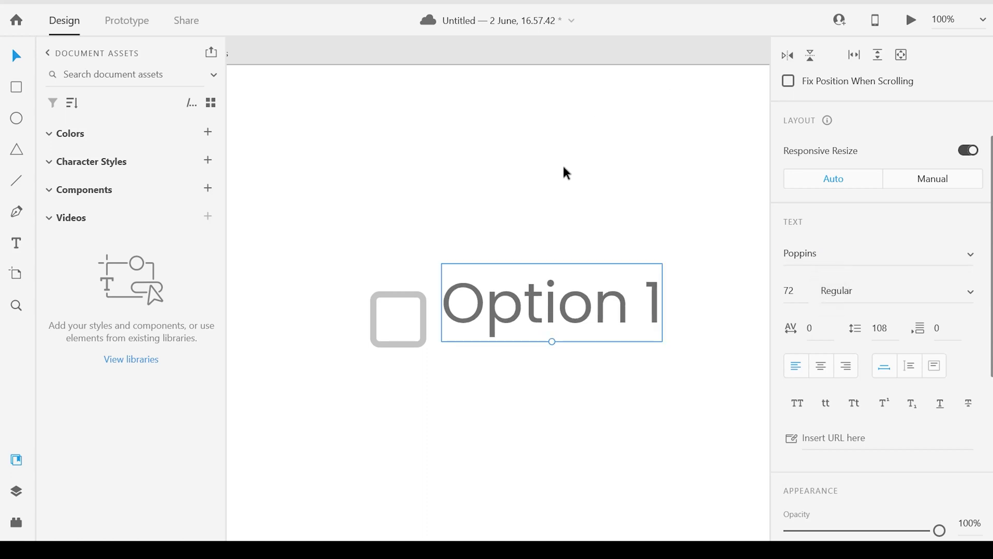
pyautogui.moveTo(590, 322); pyautogui.dragTo(598, 324)
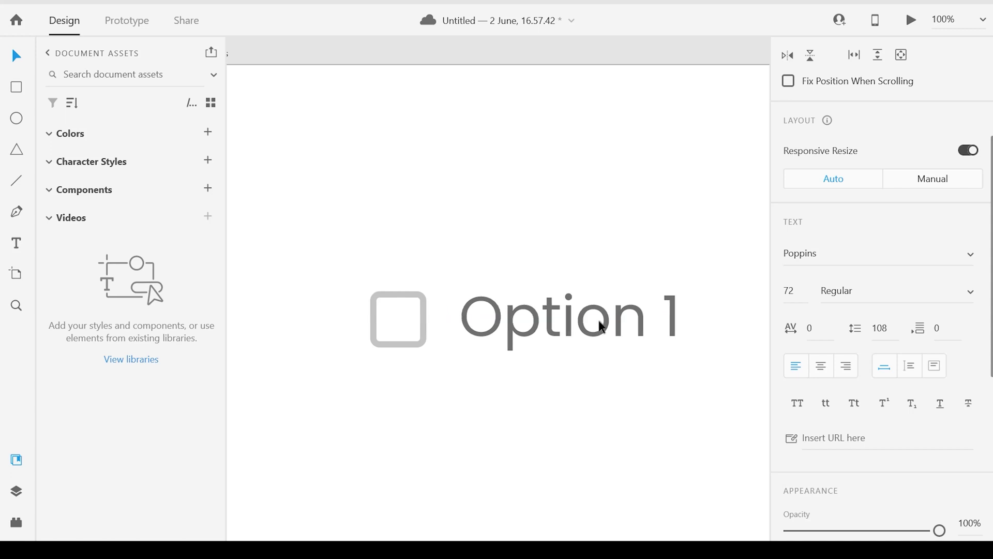
# - Group the "Option 1" label with the rounded square and turn the group into a component
pyautogui.click(600, 327)
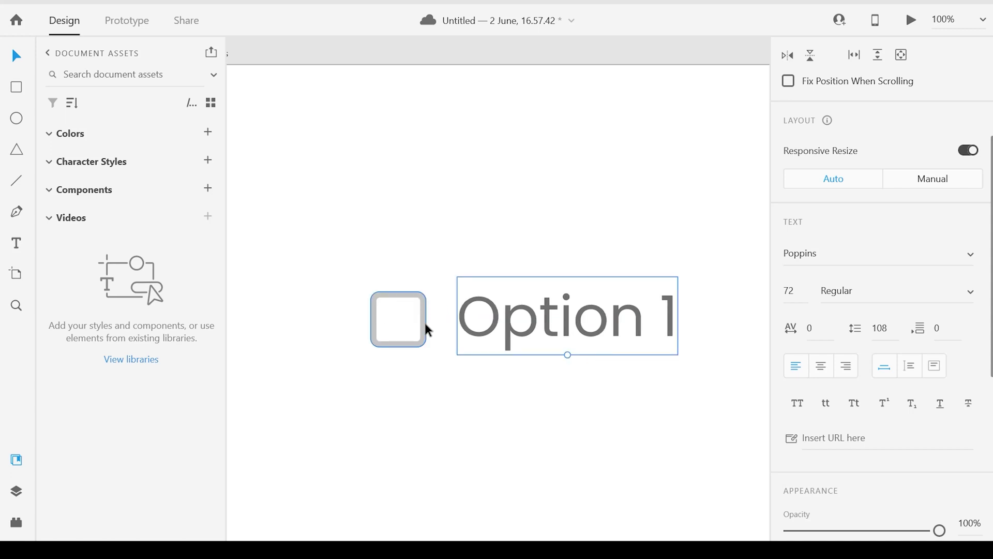
pyautogui.keyDown('shift'); pyautogui.click(427, 329); pyautogui.keyUp('shift')
pyautogui.hotkey('ctrl', 'g')
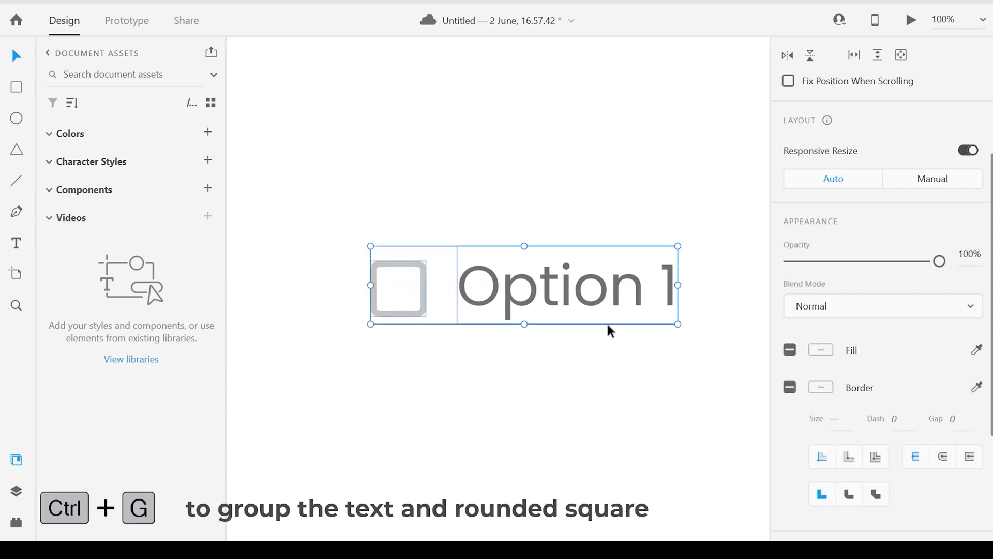
pyautogui.hotkey('ctrl', 'g')
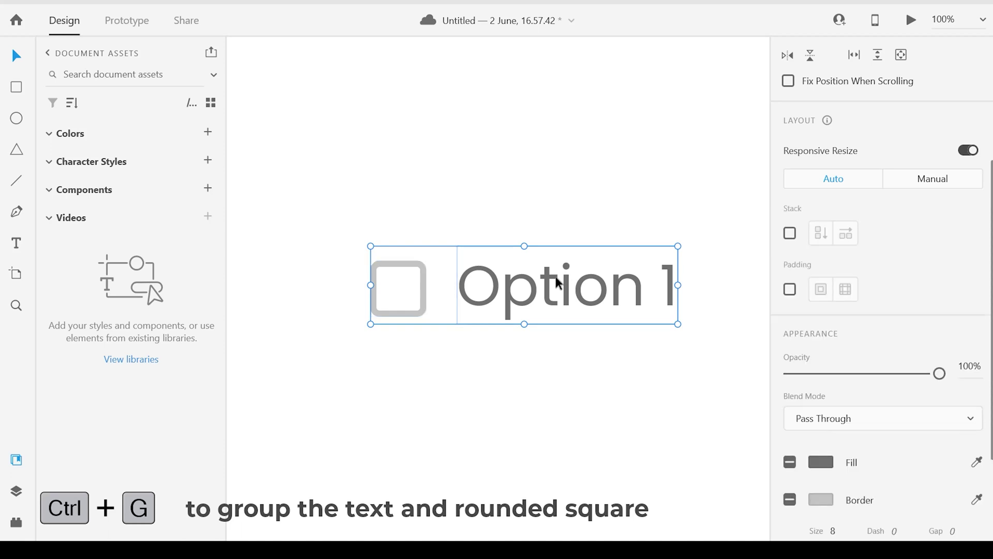
pyautogui.scroll(4, 863, 176)
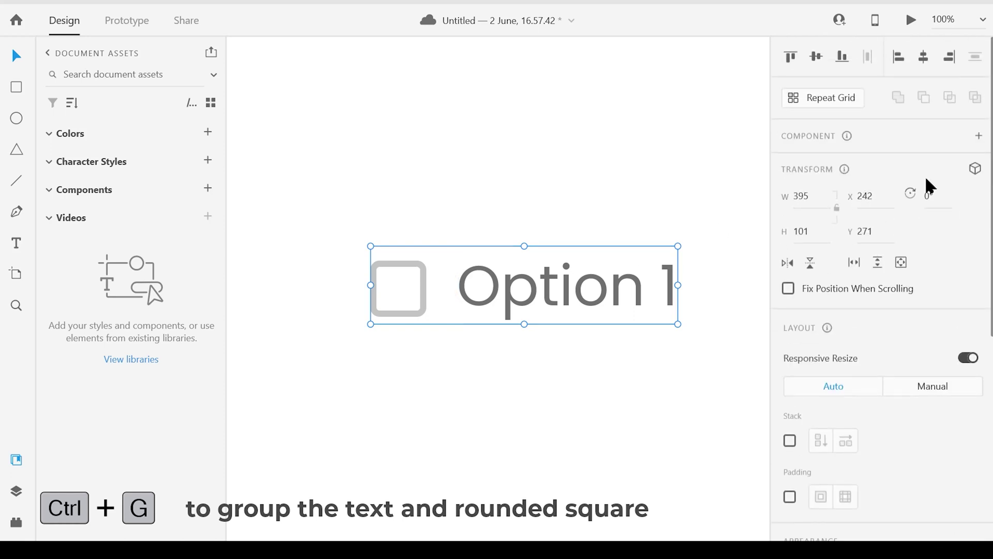
pyautogui.click(979, 138)
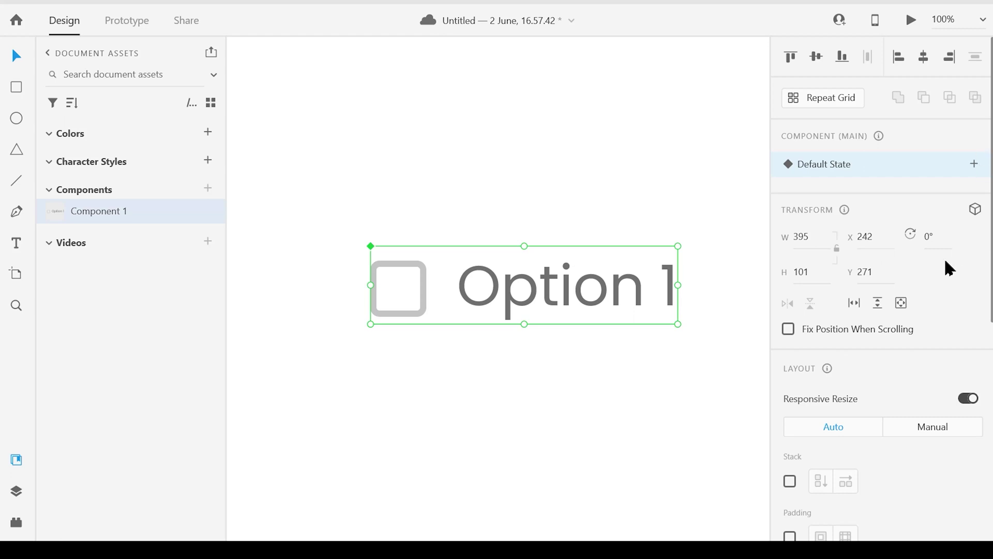
# - Add a toggle state named "checked" to the component
pyautogui.click(973, 166)
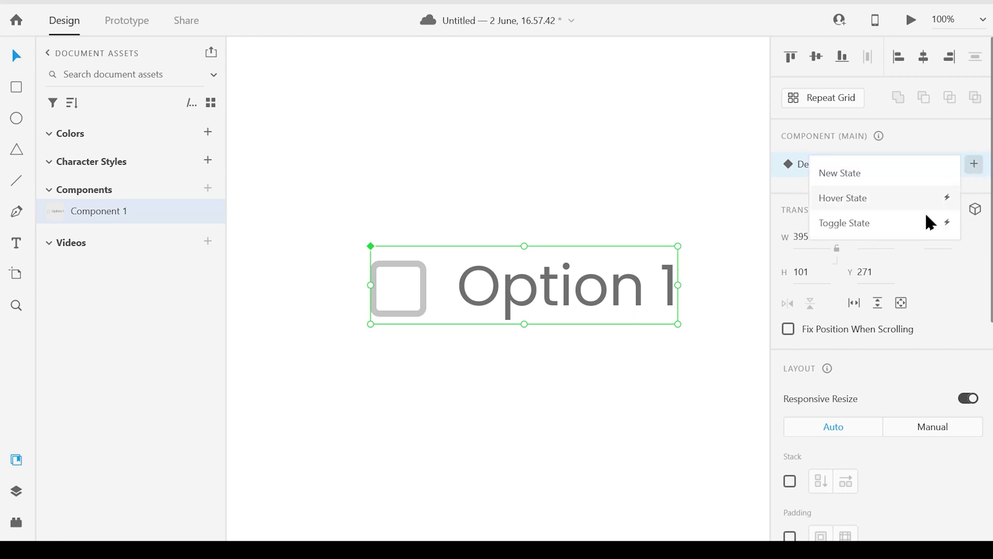
pyautogui.click(923, 225)
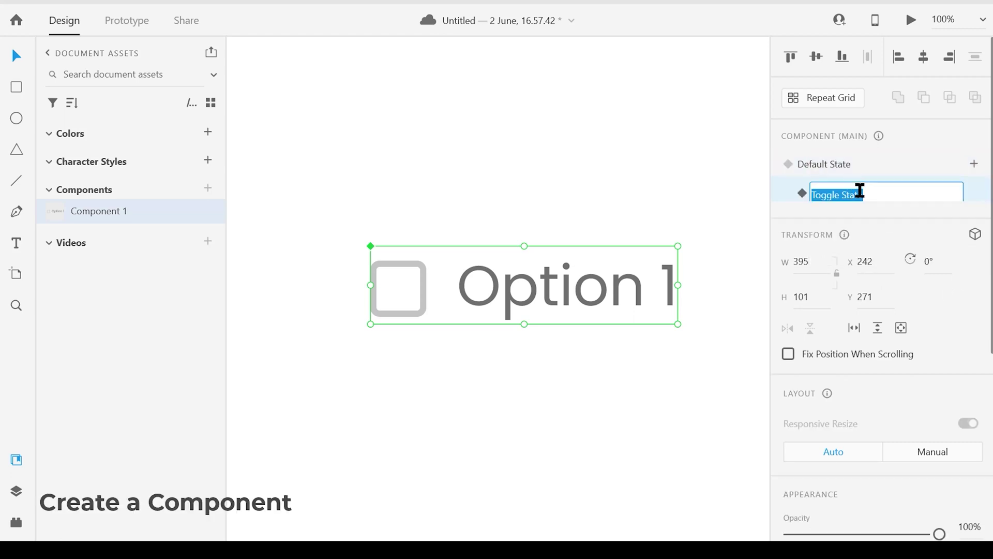
pyautogui.write('checked')
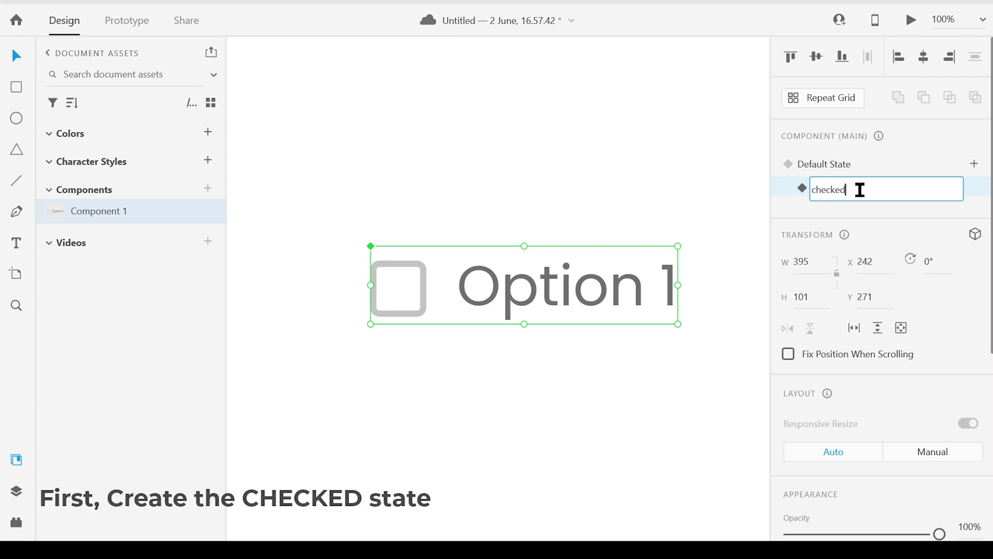
pyautogui.press('Return')
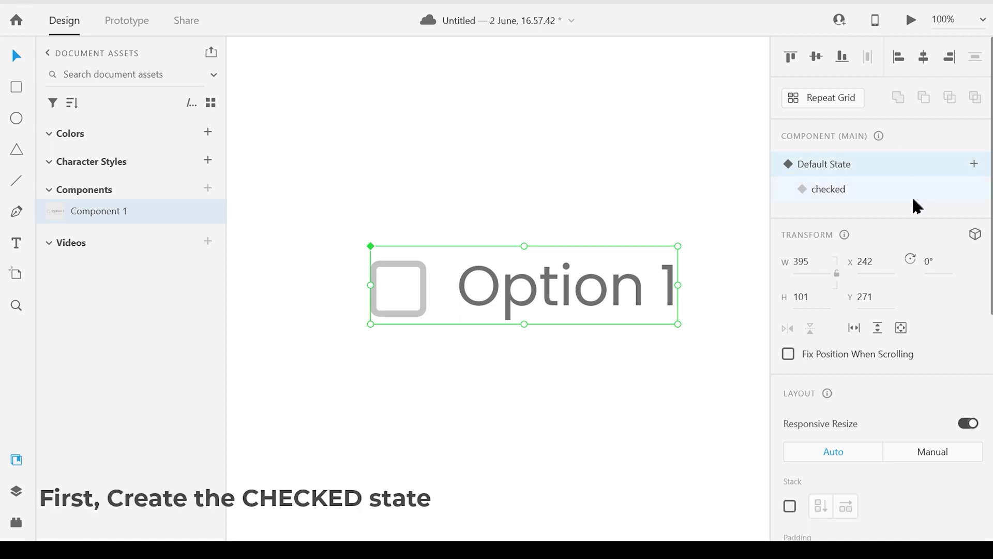
# - In the checked state, draw a three-point tick inside the square with the Pen tool and move its first point inward
pyautogui.click(910, 196)
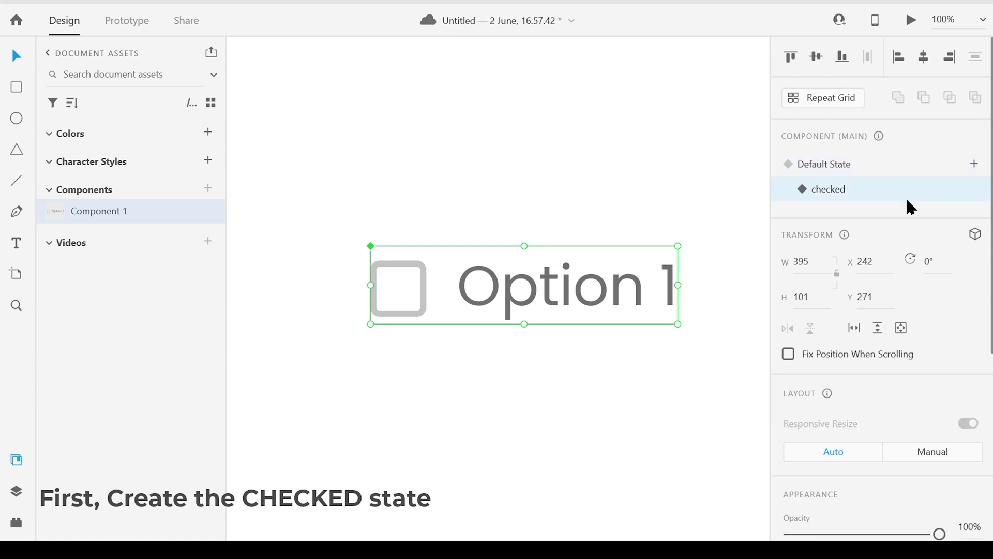
pyautogui.click(16, 211)
pyautogui.click(377, 289)
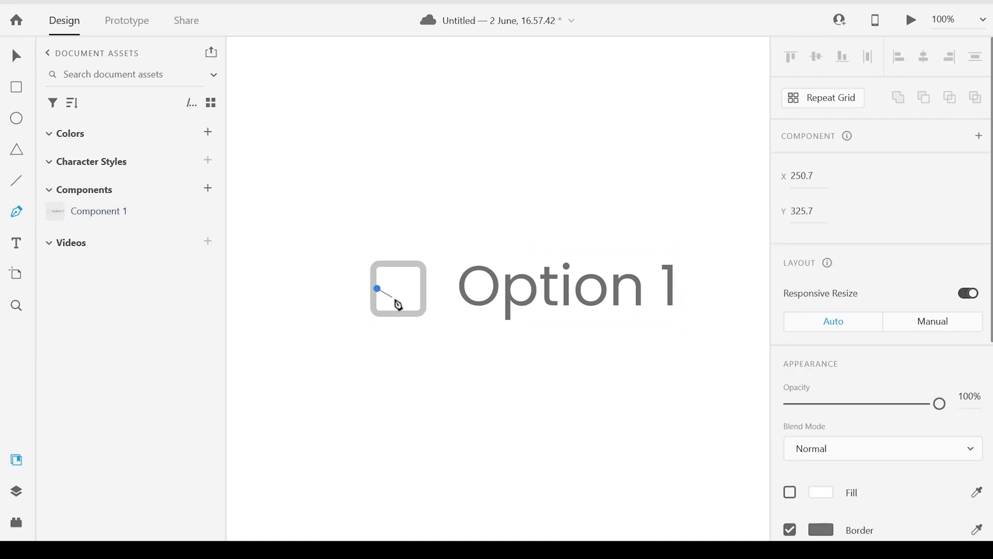
pyautogui.click(402, 305)
pyautogui.click(420, 278)
pyautogui.press('Escape')
pyautogui.moveTo(377, 288)
pyautogui.mouseDown()
pyautogui.moveTo(387, 296)
pyautogui.moveTo(418, 274)
pyautogui.moveTo(385, 294)
pyautogui.mouseUp()
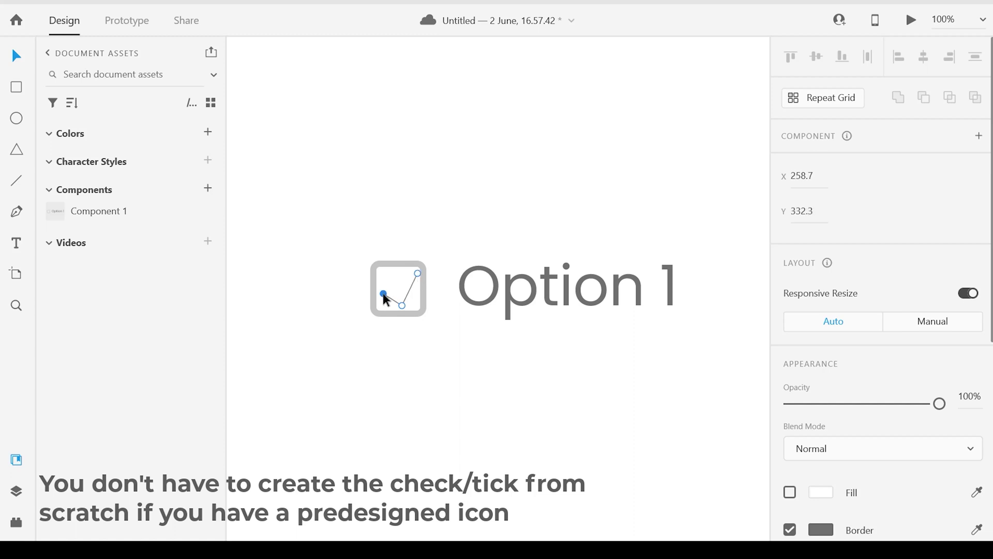
# - Increase the tick path's border size to 8
pyautogui.scroll(-4, 853, 393)
pyautogui.click(842, 371)
pyautogui.press('Up')
pyautogui.press('Up')
pyautogui.press('Up')
pyautogui.press('Up')
pyautogui.press('Up')
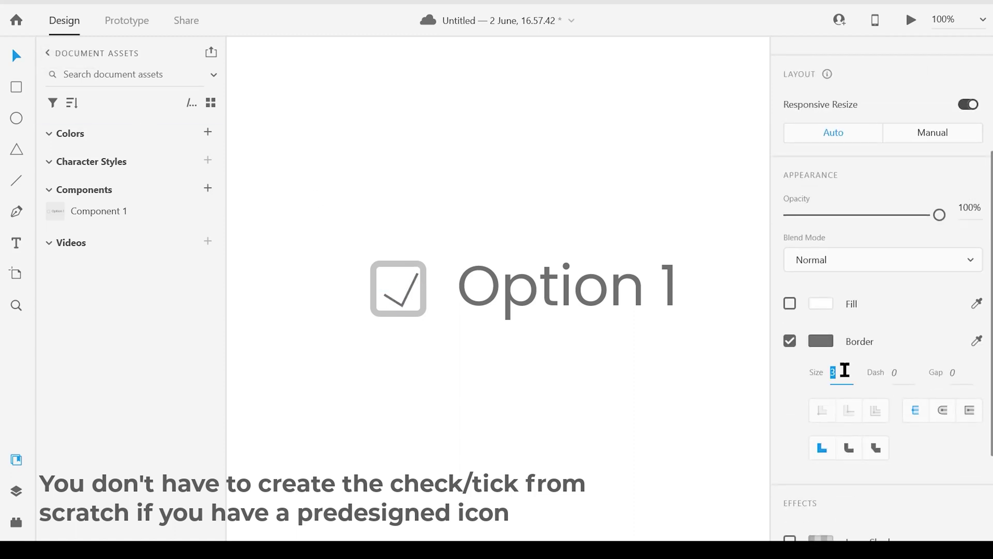
pyautogui.press('Up')
pyautogui.press('Up')
# - Adjust the tick's anchor points inside the square and give its line ends round caps
pyautogui.click(384, 288)
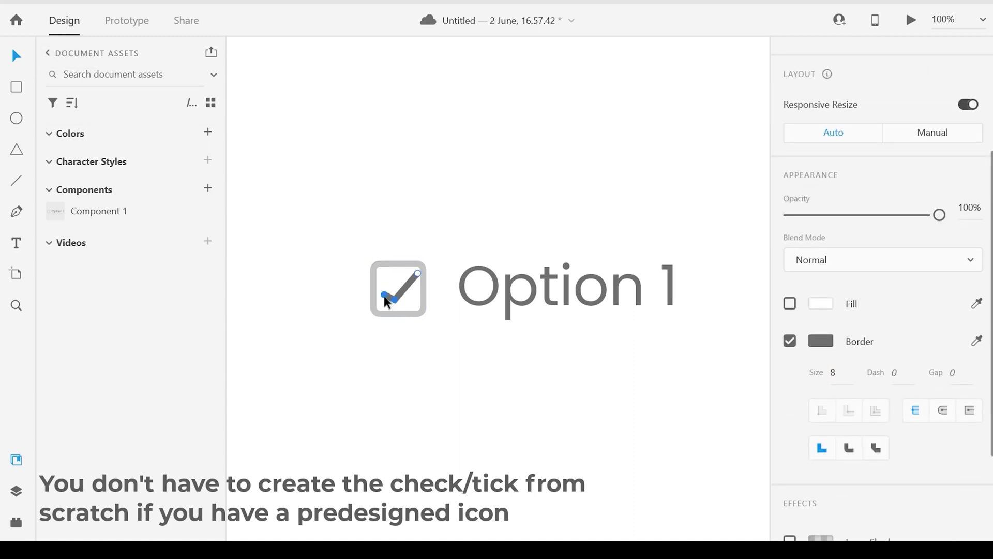
pyautogui.click(408, 259)
pyautogui.doubleClick(421, 292)
pyautogui.scroll(-3, 830, 440)
pyautogui.scroll(2, 859, 388)
pyautogui.scroll(-1, 921, 430)
pyautogui.click(944, 438)
# - Refine the tick's anchor points into a balanced check shape and give its corner a round join
pyautogui.doubleClick(409, 285)
pyautogui.click(413, 277)
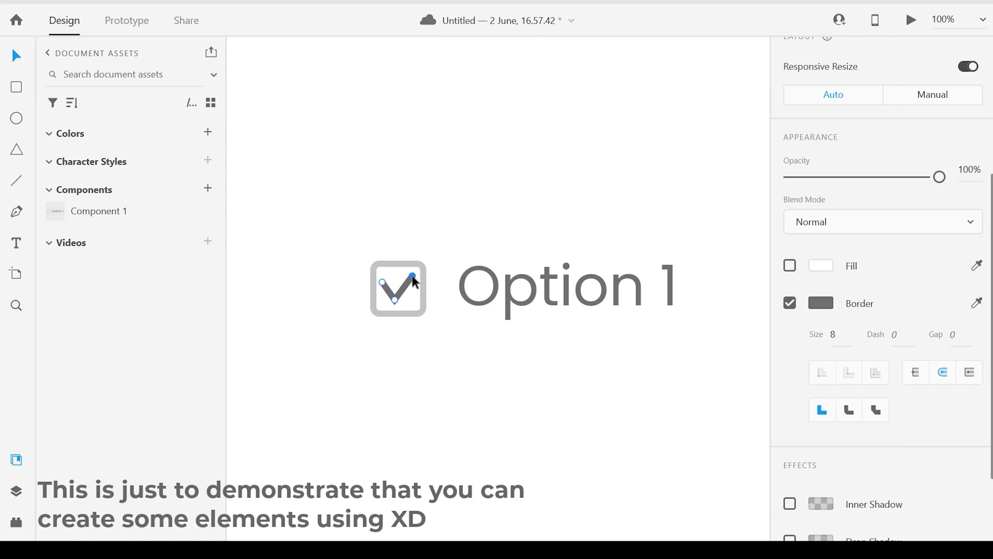
pyautogui.click(393, 299)
pyautogui.press('Escape')
# - Change the tick's border colour to green and save that colour as a swatch
pyautogui.scroll(-5, 866, 484)
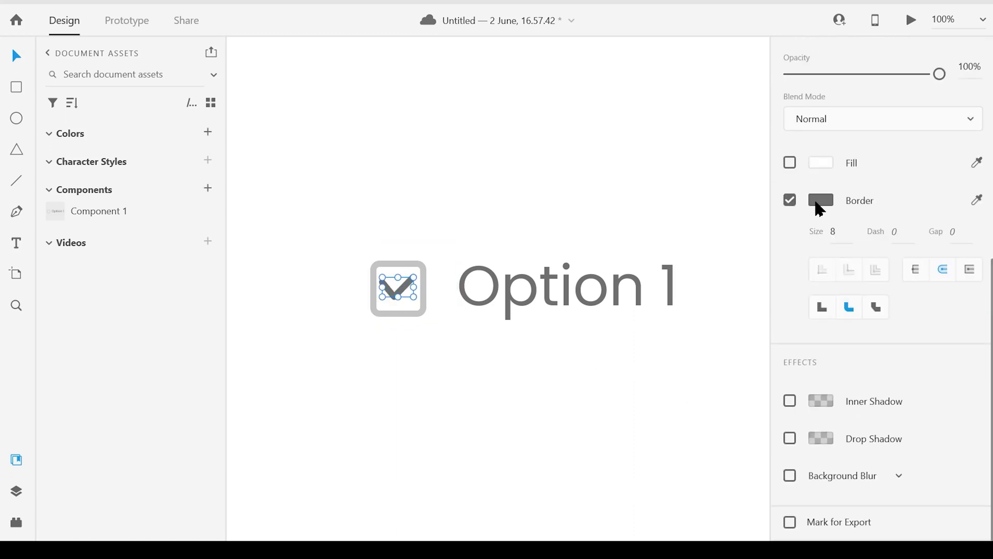
pyautogui.click(820, 202)
pyautogui.moveTo(744, 213); pyautogui.dragTo(743, 187)
pyautogui.moveTo(693, 164); pyautogui.dragTo(664, 140)
pyautogui.click(599, 294)
# - Apply the saved green swatch to the border of the rounded square in the checked state
pyautogui.click(430, 313)
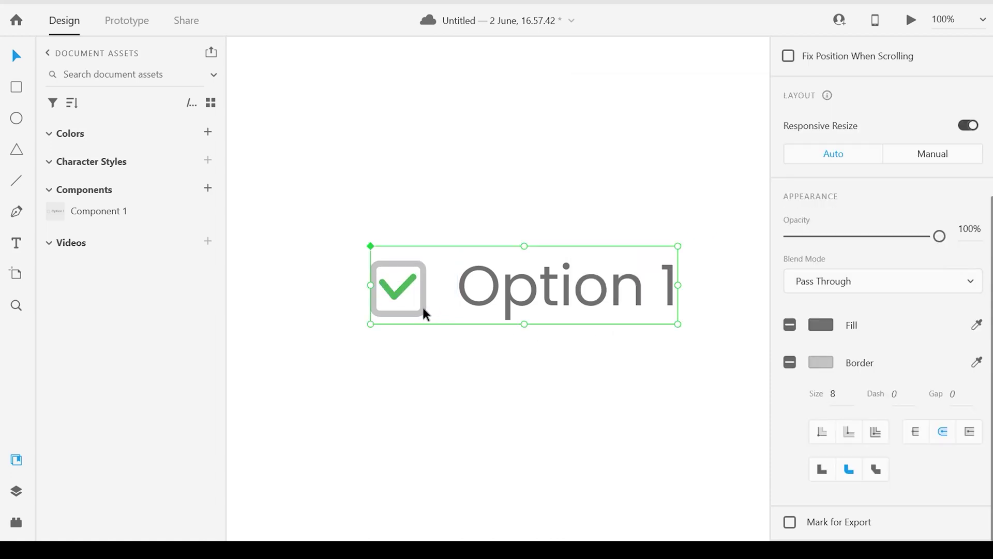
pyautogui.doubleClick(424, 313)
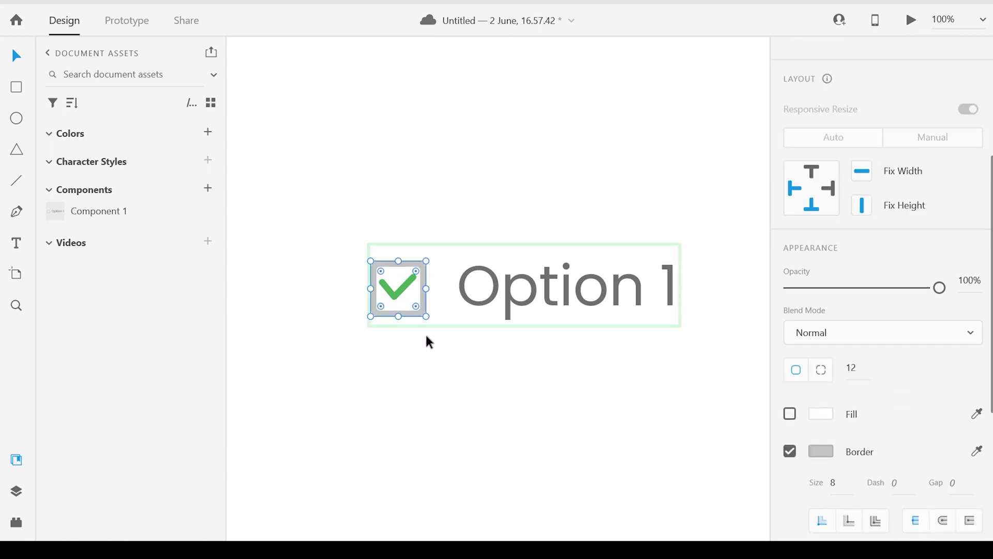
pyautogui.scroll(-5, 869, 412)
pyautogui.click(824, 201)
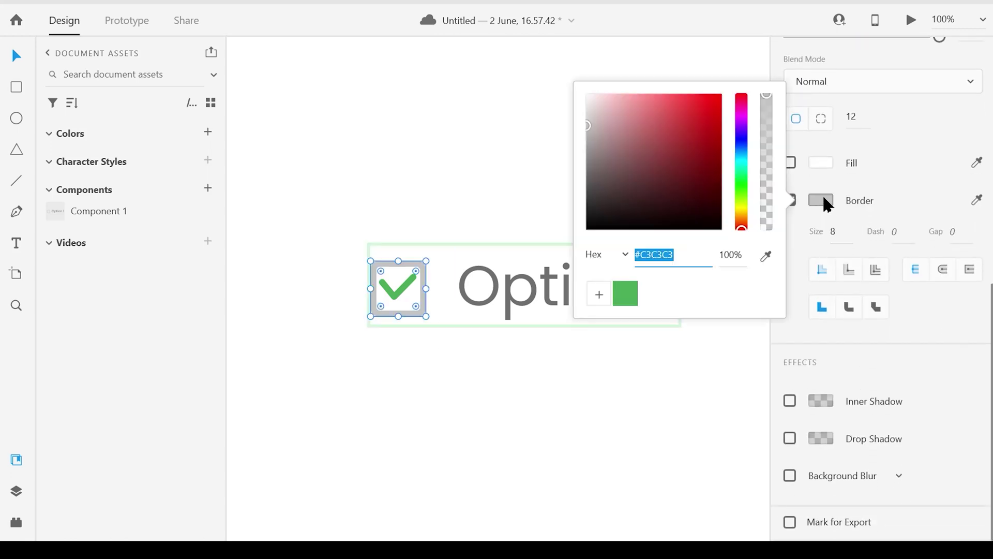
pyautogui.click(625, 293)
pyautogui.click(401, 284)
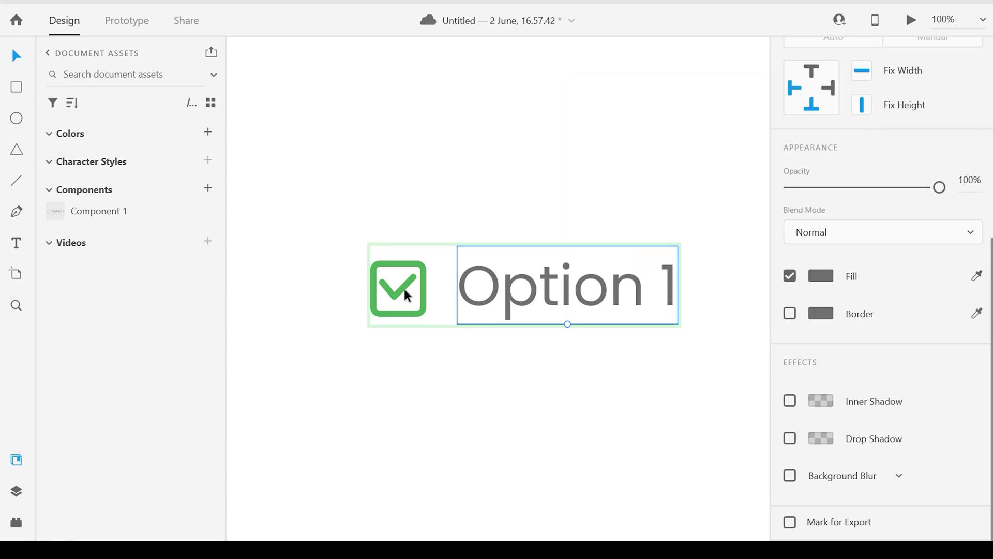
pyautogui.doubleClick(401, 293)
pyautogui.press('Delete')
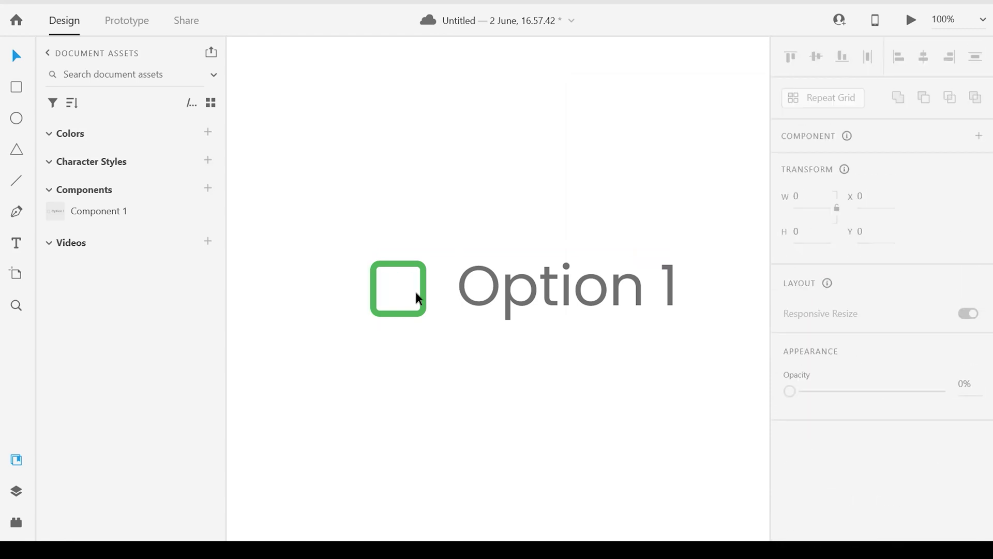
pyautogui.click(426, 305)
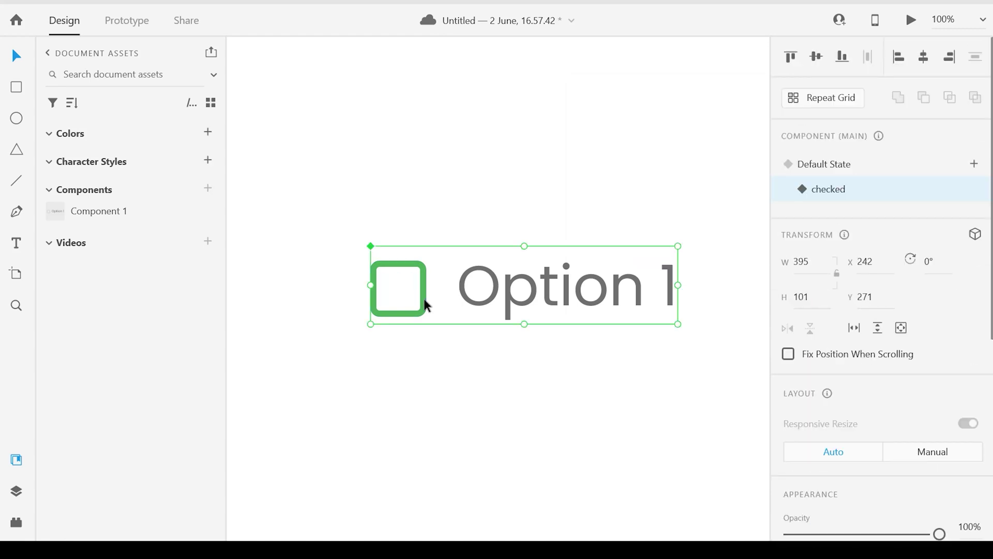
pyautogui.doubleClick(425, 306)
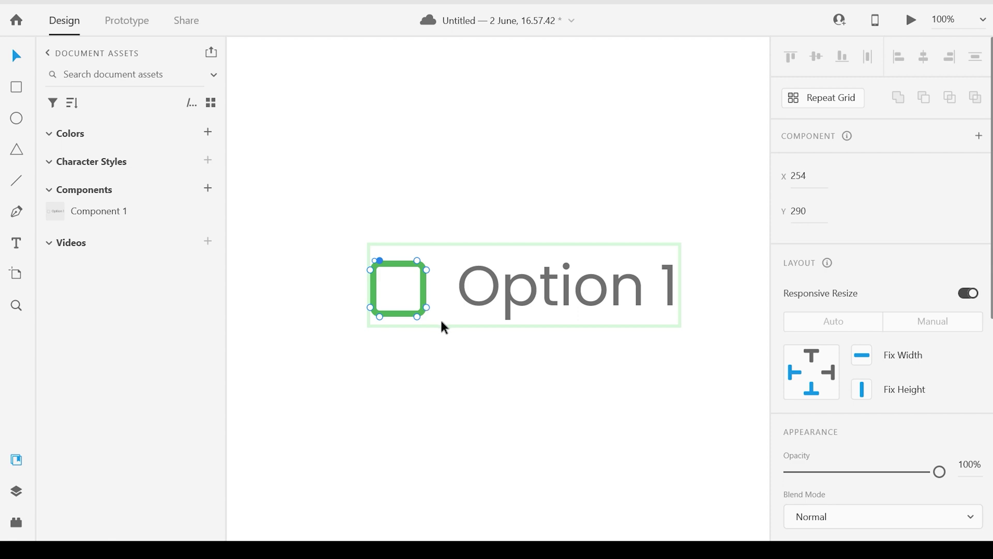
pyautogui.hotkey('ctrl', 'z')
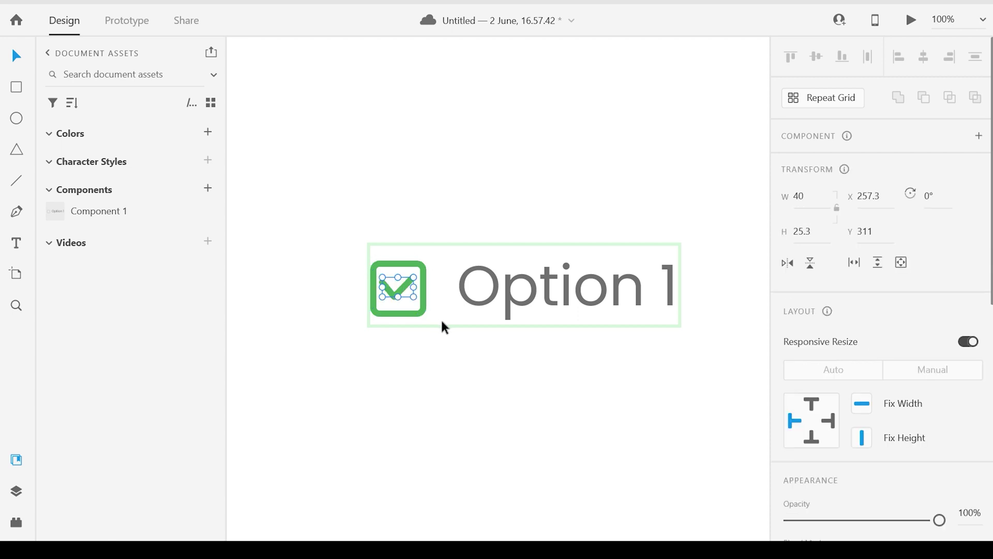
# - Switch the component between its default and checked states to compare how they look
pyautogui.click(536, 244)
pyautogui.press('Escape')
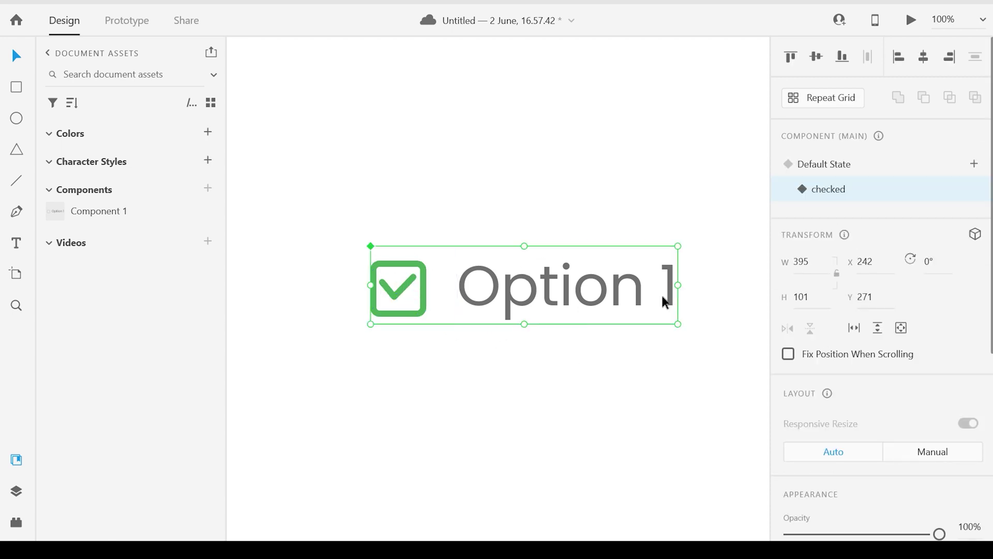
pyautogui.click(850, 166)
pyautogui.click(850, 189)
pyautogui.click(845, 170)
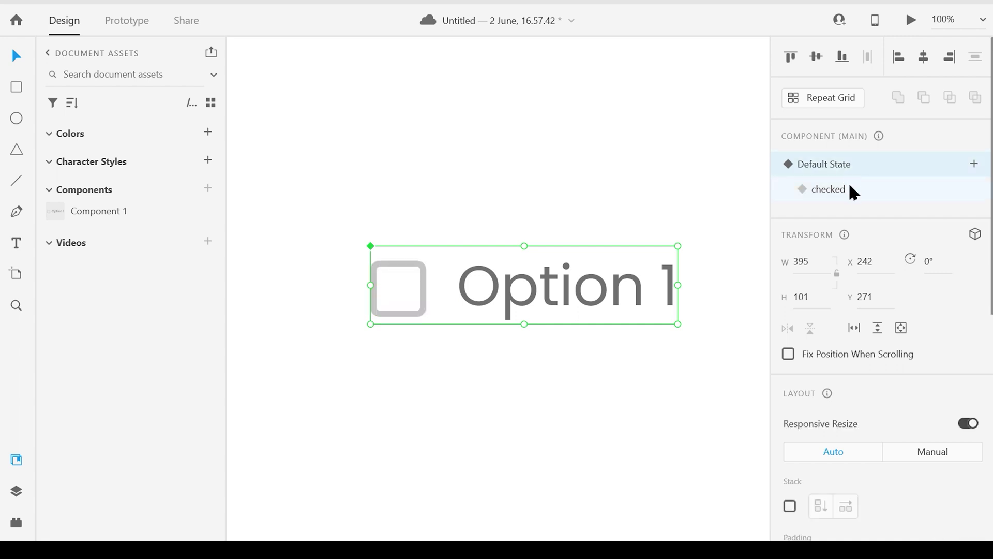
# - Starting from the checked state, add a new component state named "Indeterminate"
pyautogui.click(851, 190)
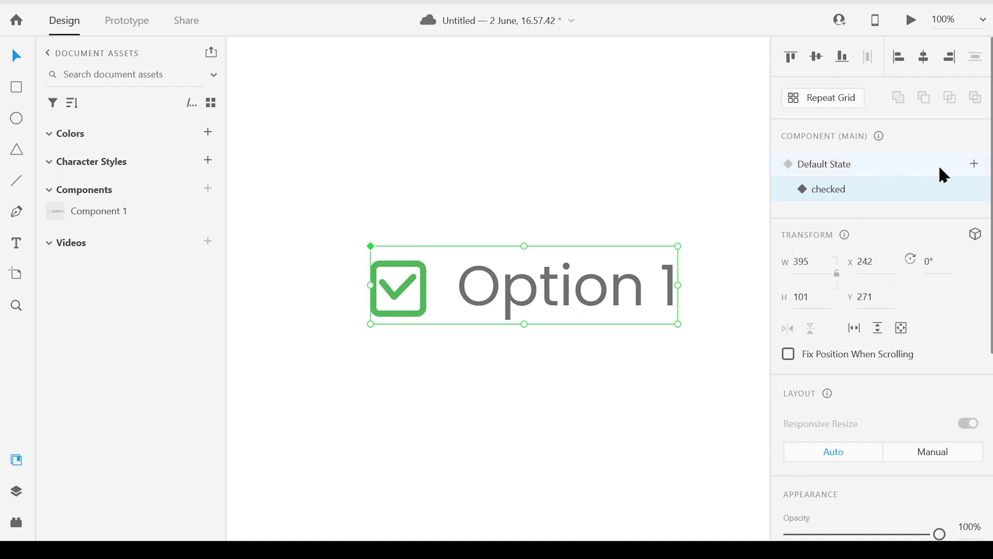
pyautogui.click(975, 164)
pyautogui.click(915, 178)
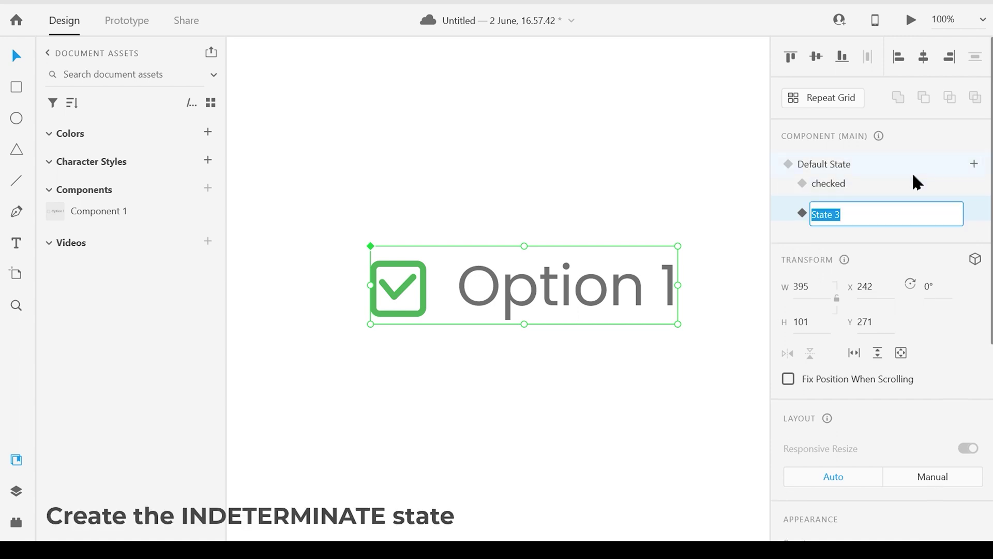
pyautogui.press('BackSpace')
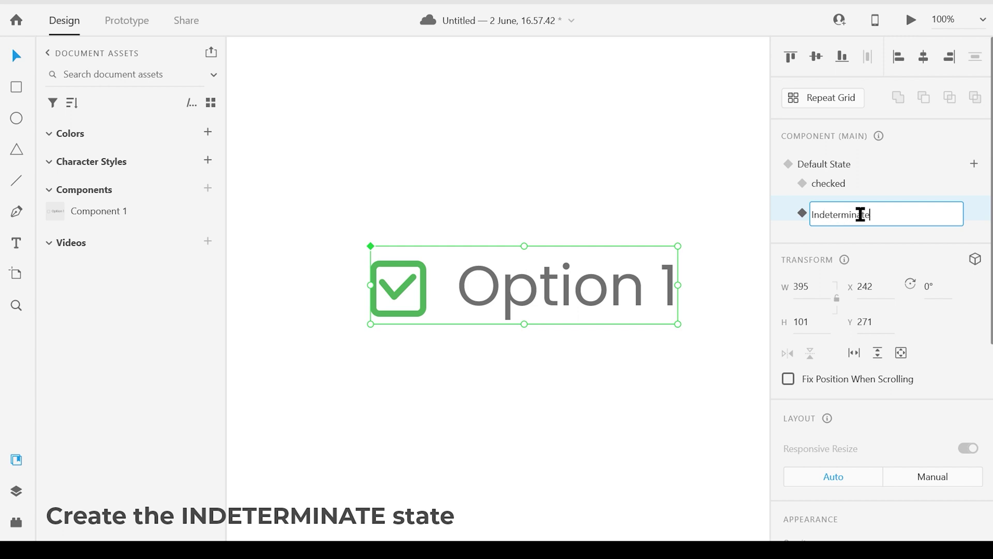
pyautogui.write('Indeterminate')
pyautogui.press('Return')
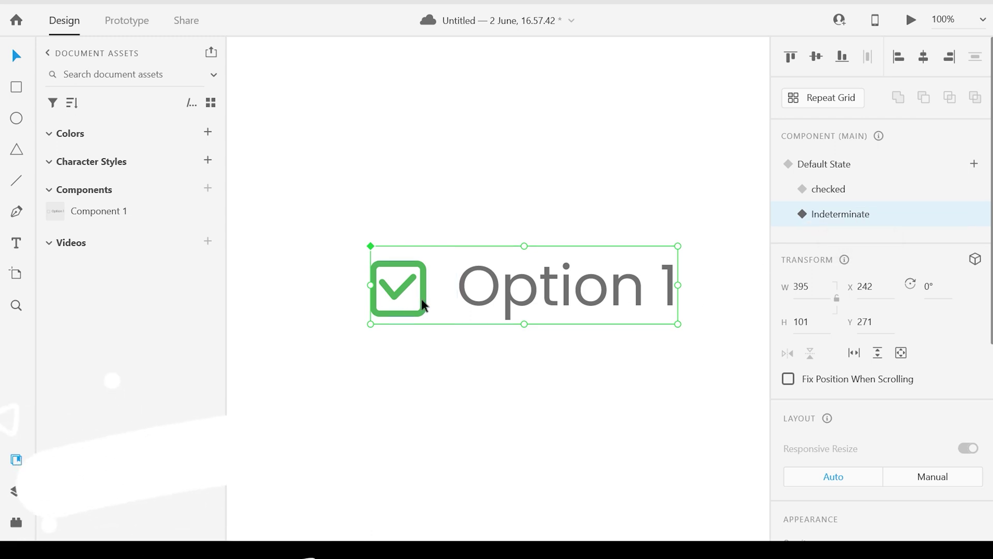
# - Hide the tick in the Indeterminate state by setting its opacity to 0%
pyautogui.doubleClick(404, 292)
pyautogui.doubleClick(403, 291)
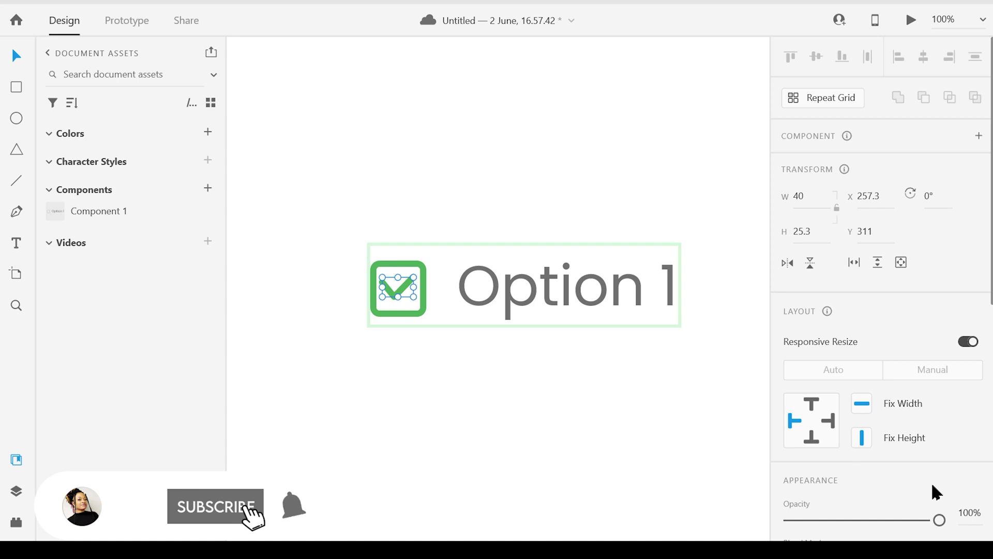
pyautogui.scroll(-3, 935, 492)
pyautogui.moveTo(940, 370); pyautogui.dragTo(774, 362)
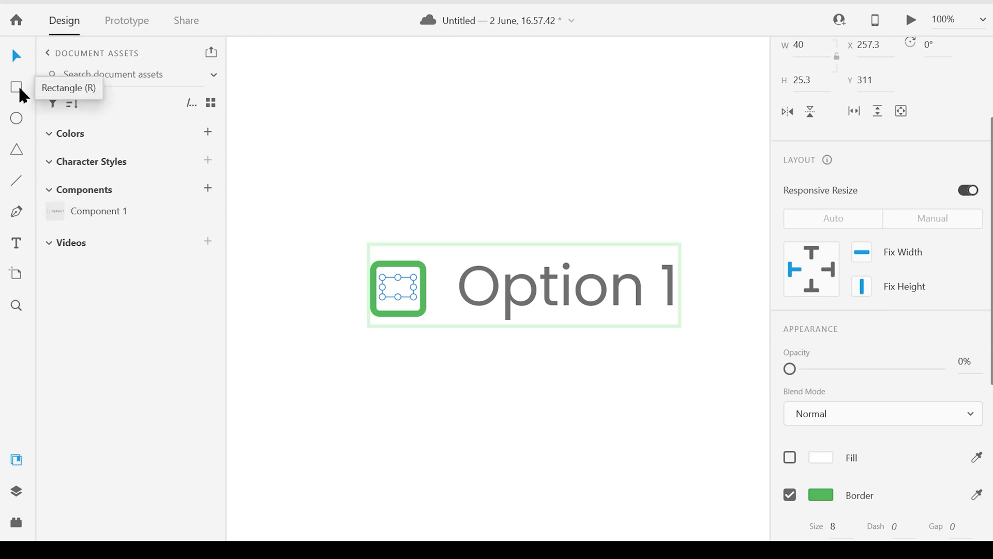
# - Draw a horizontal line about 40 wide over the rounded square and centre it horizontally inside the box
pyautogui.click(17, 185)
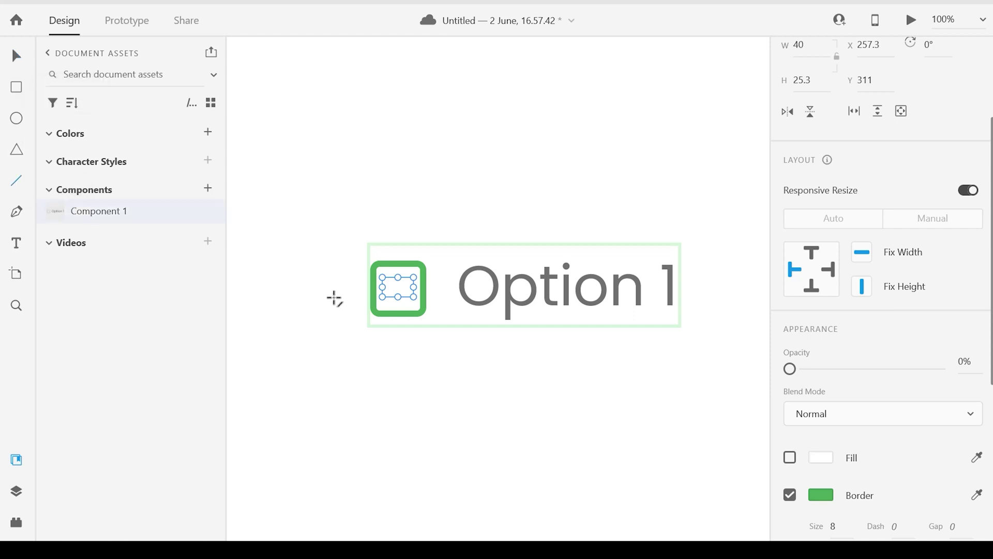
pyautogui.press('Escape')
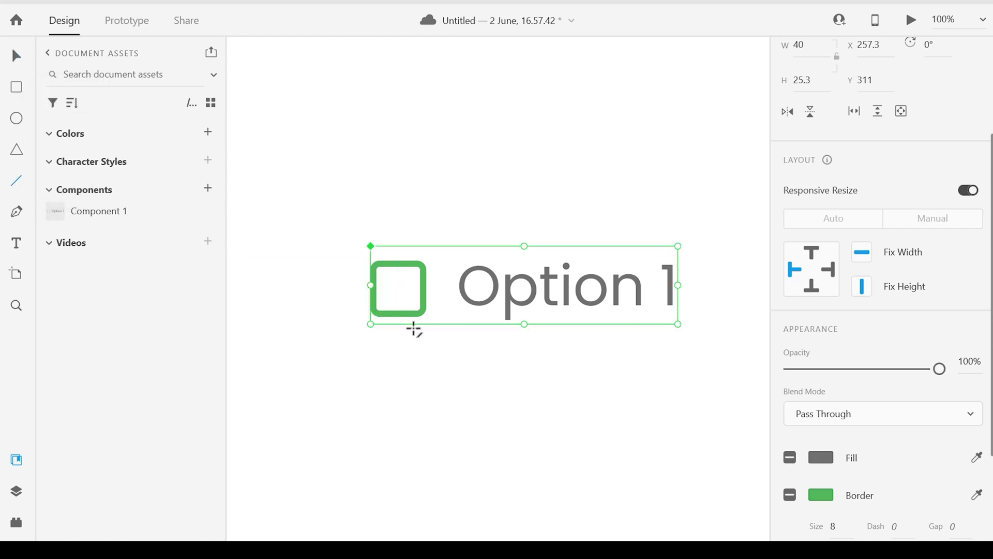
pyautogui.moveTo(388, 288); pyautogui.dragTo(418, 286)
pyautogui.click(24, 54)
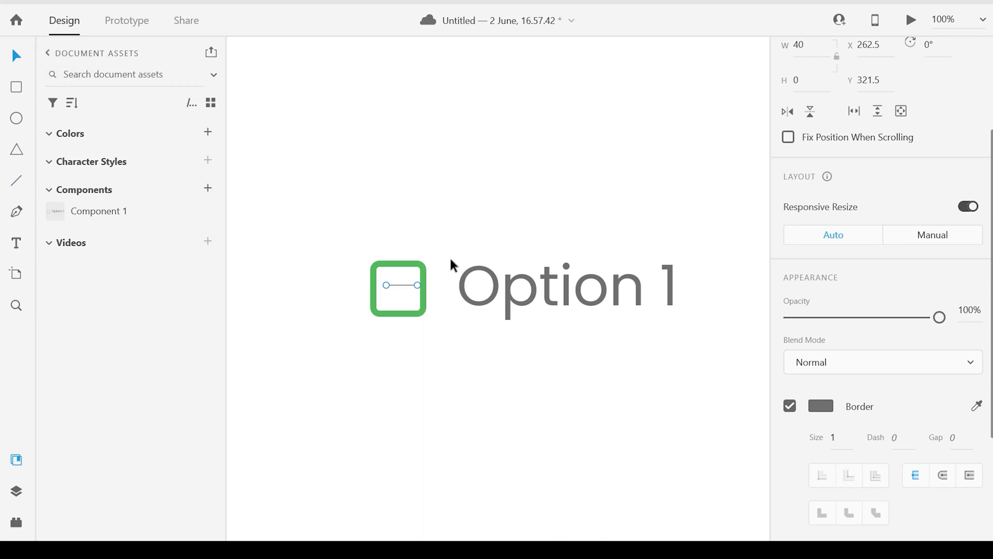
pyautogui.moveTo(403, 284); pyautogui.dragTo(399, 287)
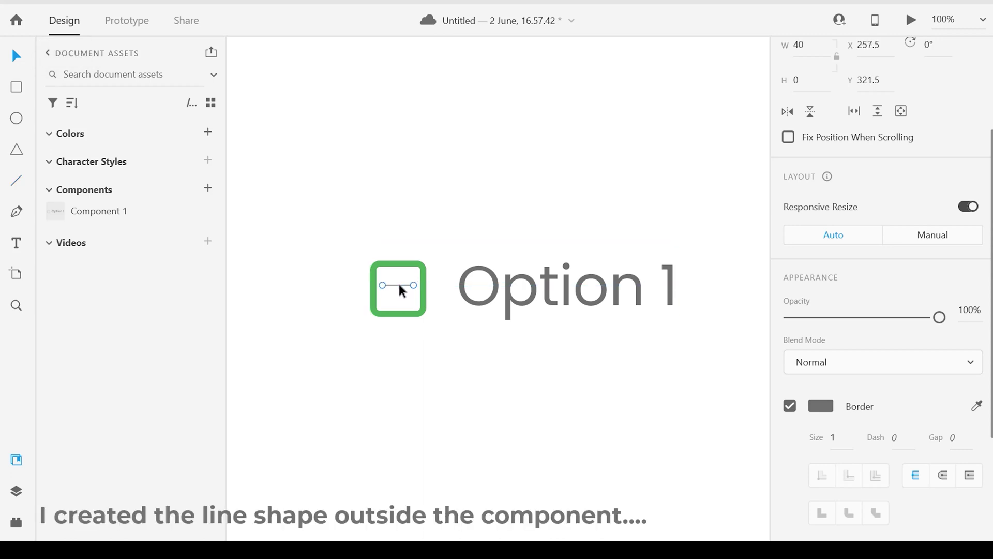
# - Cut the line and paste it inside the component next to the rounded square
pyautogui.click(411, 287)
pyautogui.doubleClick(422, 293)
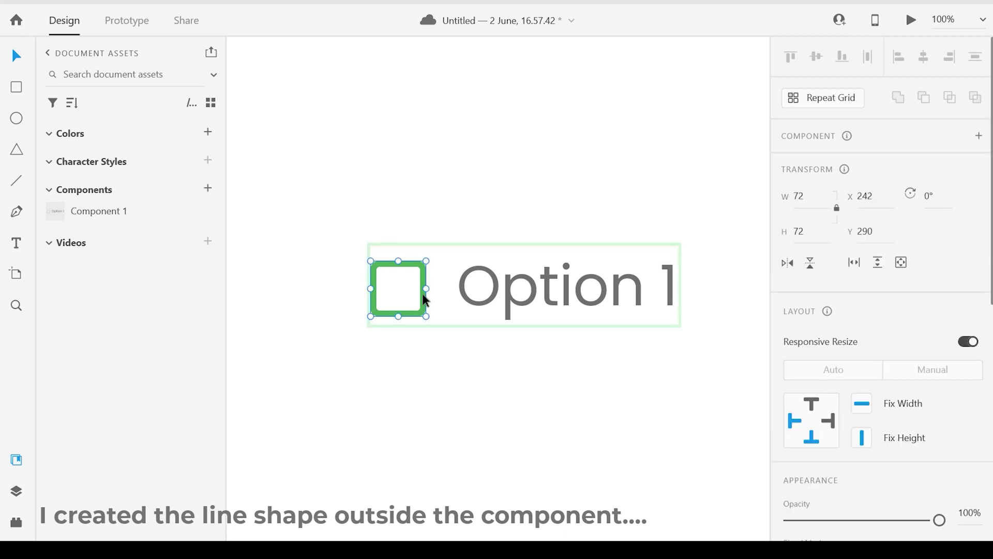
pyautogui.hotkey('ctrl', 'v')
# - Set the line's border size to 8 with round caps and centre it vertically in the box
pyautogui.scroll(-4, 842, 442)
pyautogui.click(843, 442)
pyautogui.write('8')
pyautogui.click(901, 433)
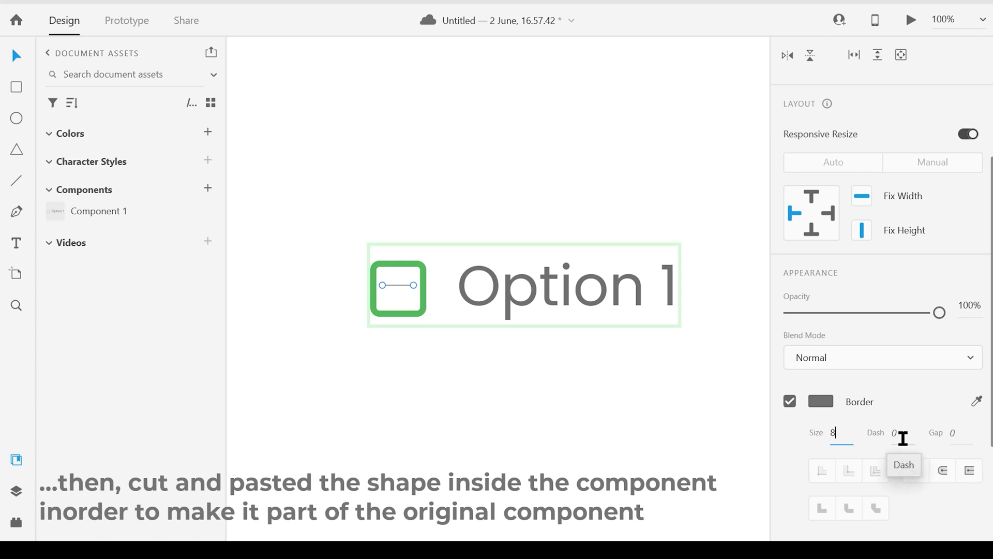
pyautogui.click(402, 289)
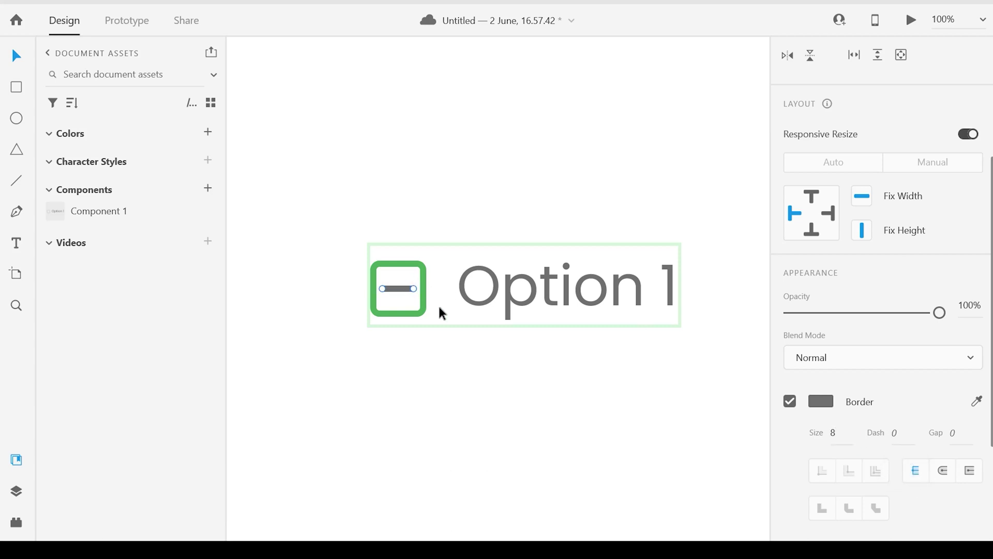
pyautogui.scroll(-2, 939, 445)
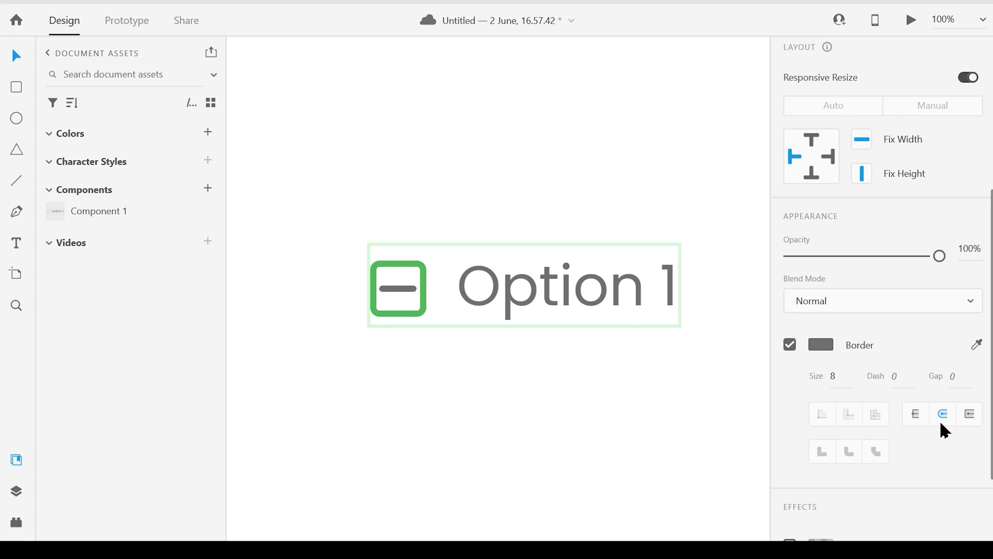
# - Set the line's border colour to #C7C7C7 and save that grey as a swatch
pyautogui.click(823, 346)
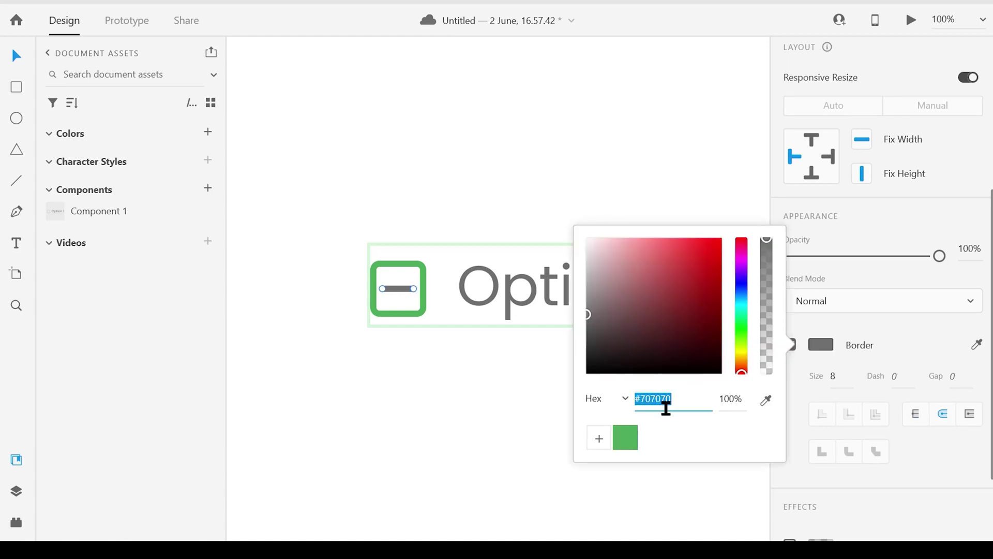
pyautogui.write('0')
pyautogui.write('7C7C7')
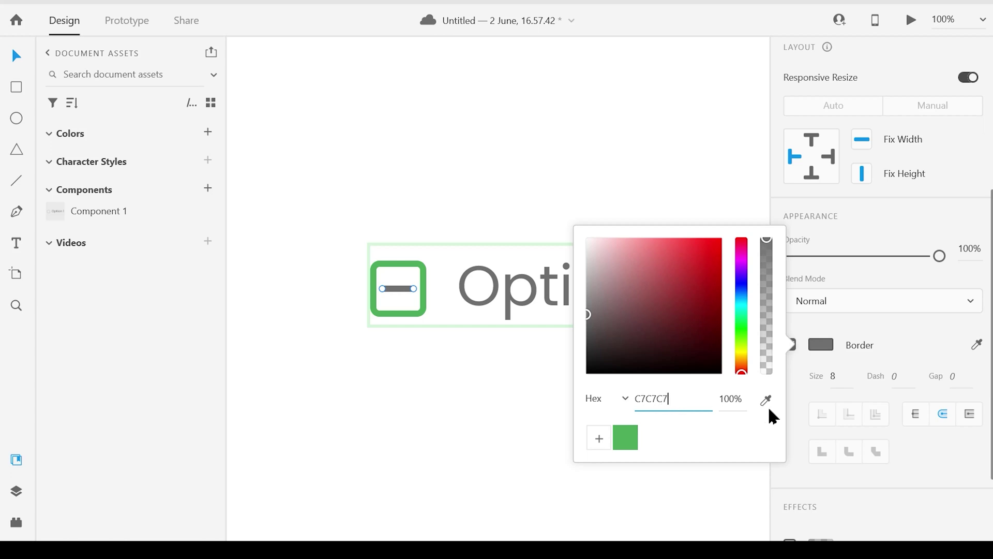
pyautogui.click(727, 404)
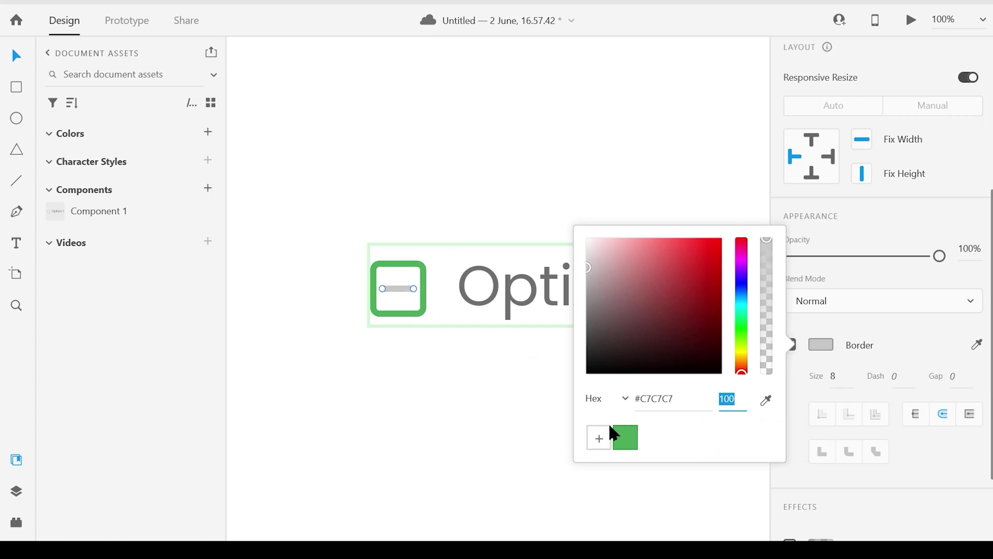
pyautogui.click(600, 438)
# - Apply the saved grey swatch to the rounded square's border in the Indeterminate state
pyautogui.click(417, 312)
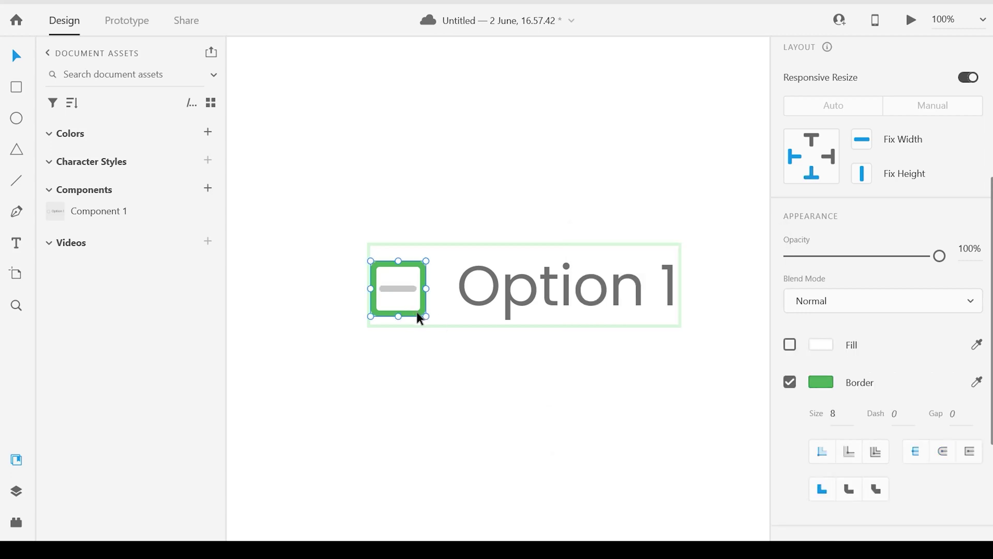
pyautogui.click(820, 383)
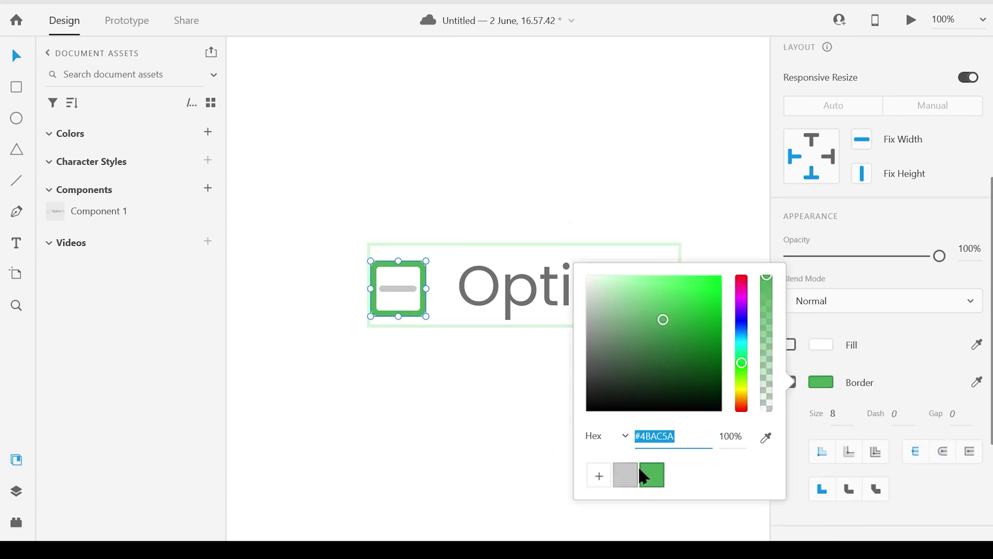
pyautogui.click(626, 475)
pyautogui.press('Escape')
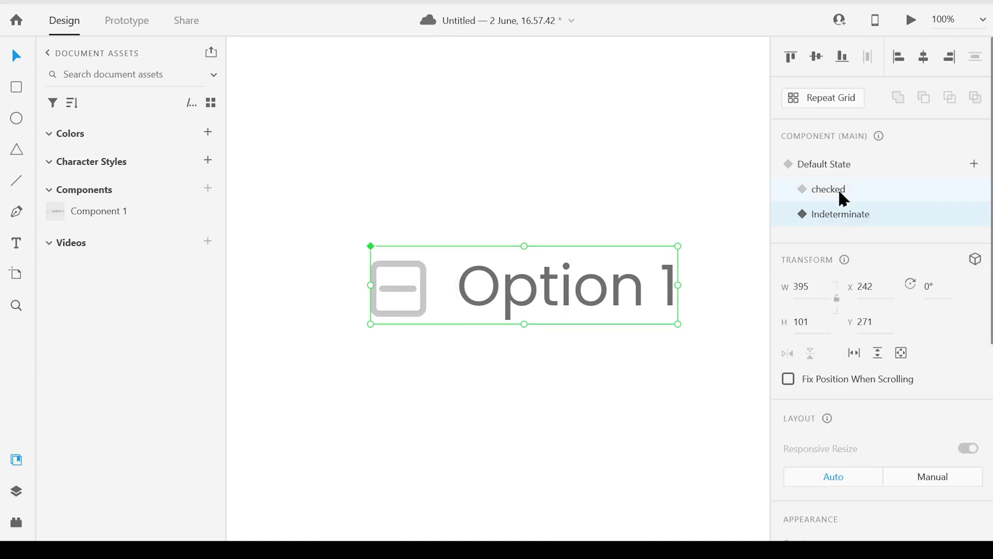
# - Return the component to its default state and place two copies beside it, forming a row of three on the Checkboxes artboard
pyautogui.click(844, 199)
pyautogui.click(838, 166)
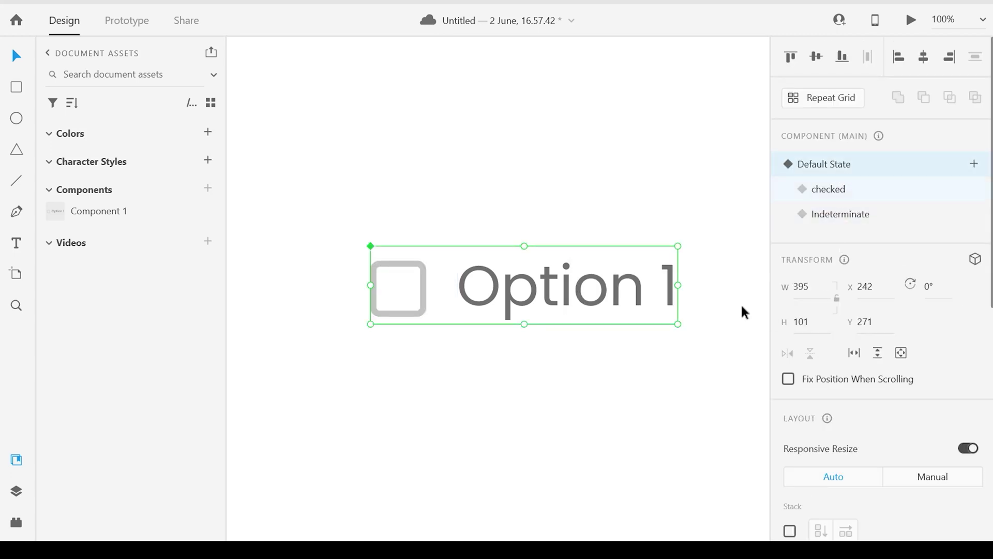
pyautogui.hotkey('ctrl', '-')
pyautogui.hotkey('ctrl', '-')
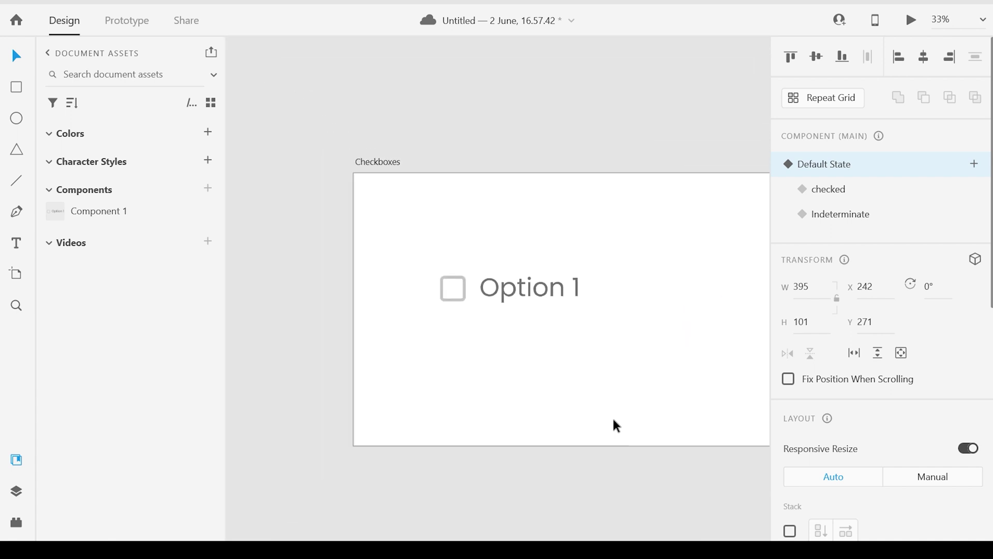
pyautogui.moveTo(594, 316); pyautogui.dragTo(501, 315)
pyautogui.moveTo(443, 303); pyautogui.dragTo(633, 310)
pyautogui.click(333, 292)
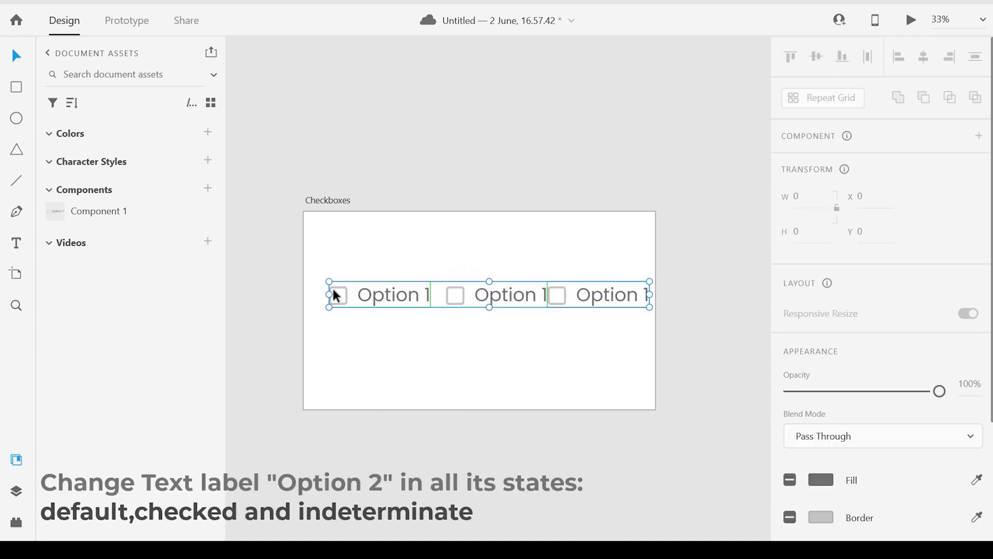
pyautogui.moveTo(401, 299); pyautogui.dragTo(386, 304)
# - Relabel the middle checkbox "Option 2" in its default, checked and Indeterminate states, leaving it in the default state
pyautogui.keyDown('shift'); pyautogui.click(538, 297); pyautogui.keyUp('shift')
pyautogui.doubleClick(521, 294)
pyautogui.doubleClick(539, 295)
pyautogui.write('2')
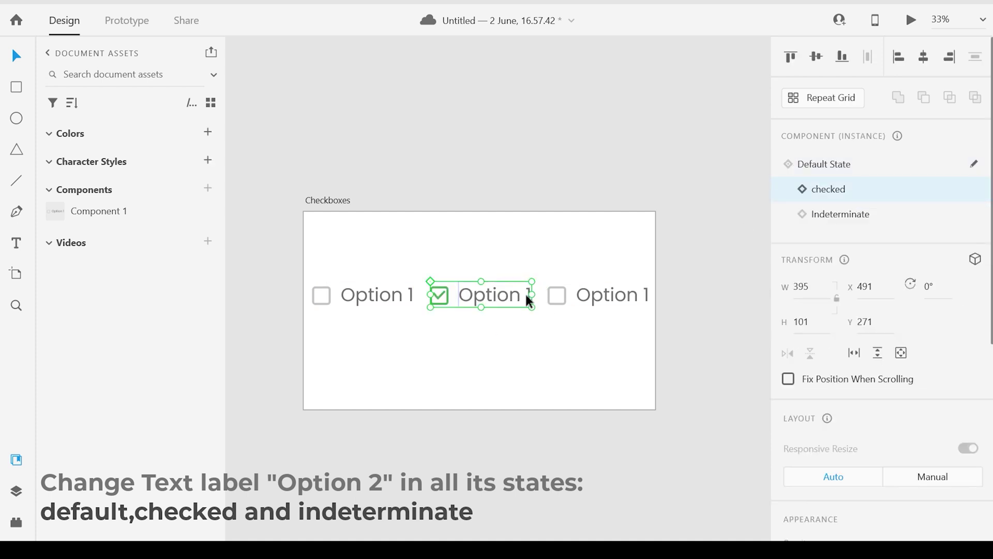
pyautogui.doubleClick(530, 294)
pyautogui.write('2')
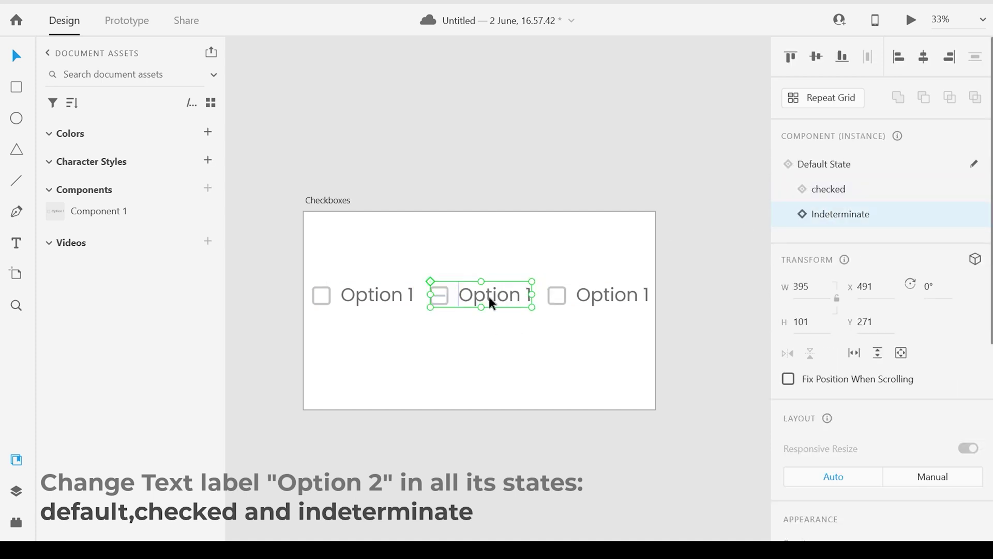
pyautogui.doubleClick(530, 295)
pyautogui.write('2')
pyautogui.press('Escape')
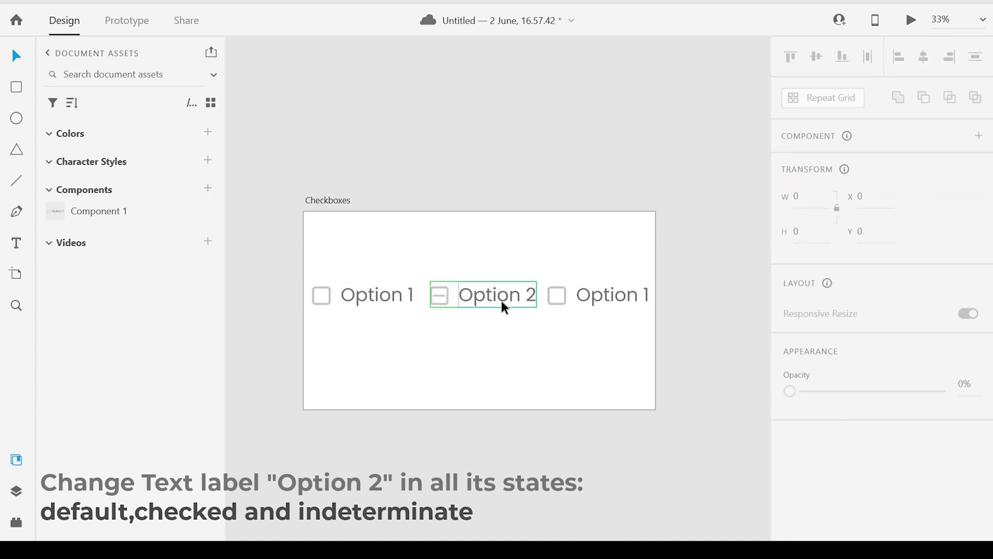
pyautogui.click(892, 171)
# - Relabel the last checkbox "Option 3" in its default, checked and Indeterminate states, leaving it in the default state
pyautogui.click(644, 296)
pyautogui.doubleClick(646, 296)
pyautogui.write('3')
pyautogui.press('Escape')
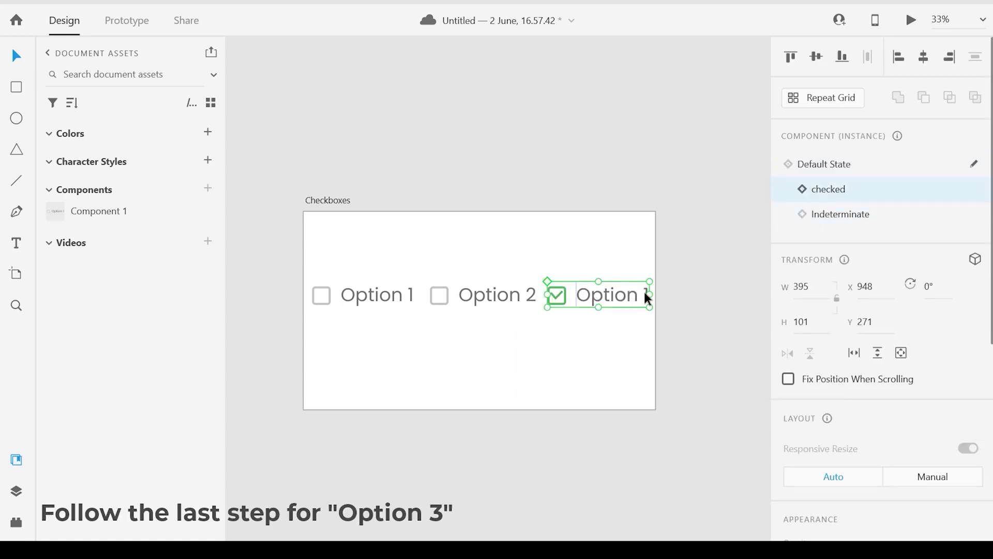
pyautogui.doubleClick(646, 296)
pyautogui.doubleClick(645, 295)
pyautogui.write('3')
pyautogui.press('Escape')
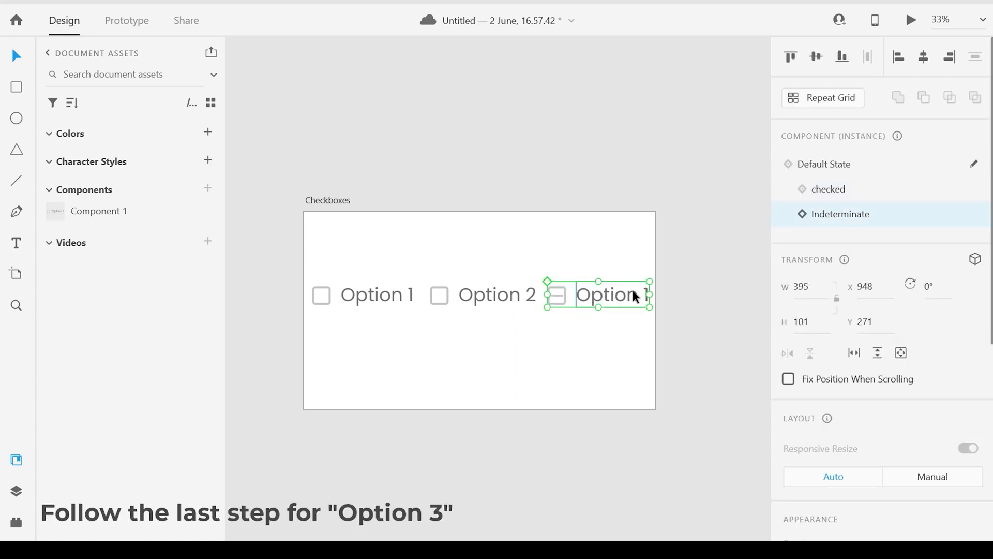
pyautogui.doubleClick(648, 295)
pyautogui.write('3')
pyautogui.press('Escape')
pyautogui.click(815, 173)
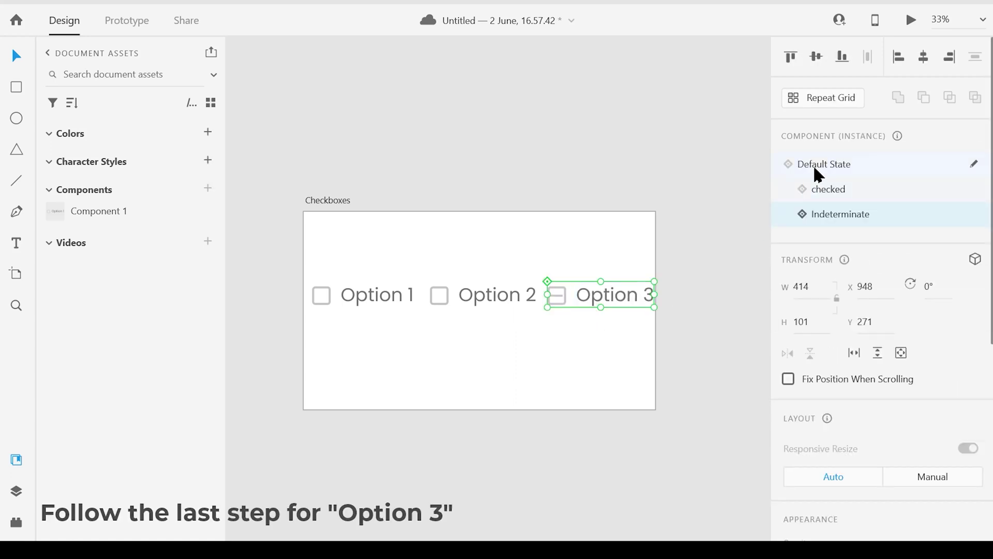
# - Distribute the three checkboxes evenly in a row and centre them on the artboard as a temporary group, ungrouping them again
pyautogui.press('Escape')
pyautogui.moveTo(487, 313); pyautogui.dragTo(478, 299)
pyautogui.hotkey('ctrl', 'a')
pyautogui.hotkey('shift', 'm')
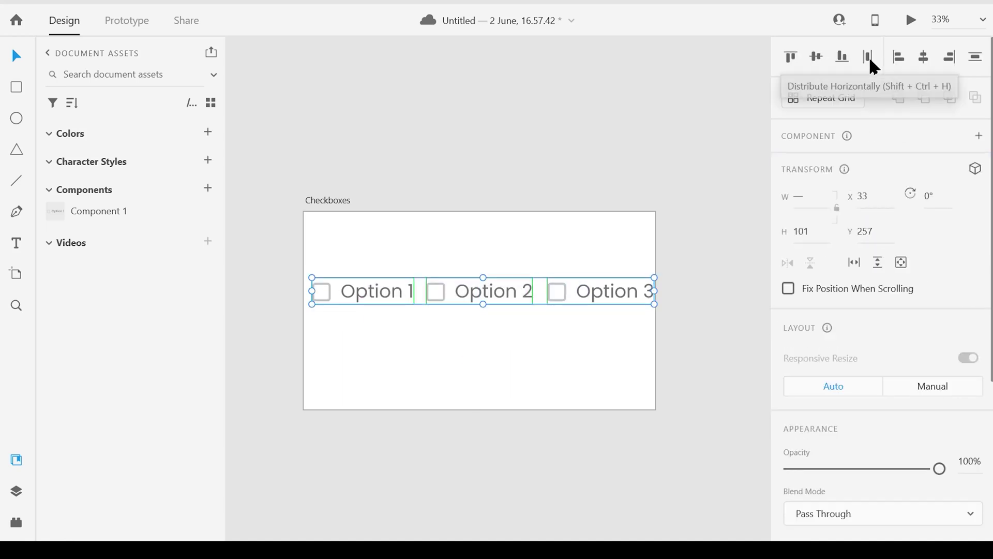
pyautogui.hotkey('ctrl', 'g')
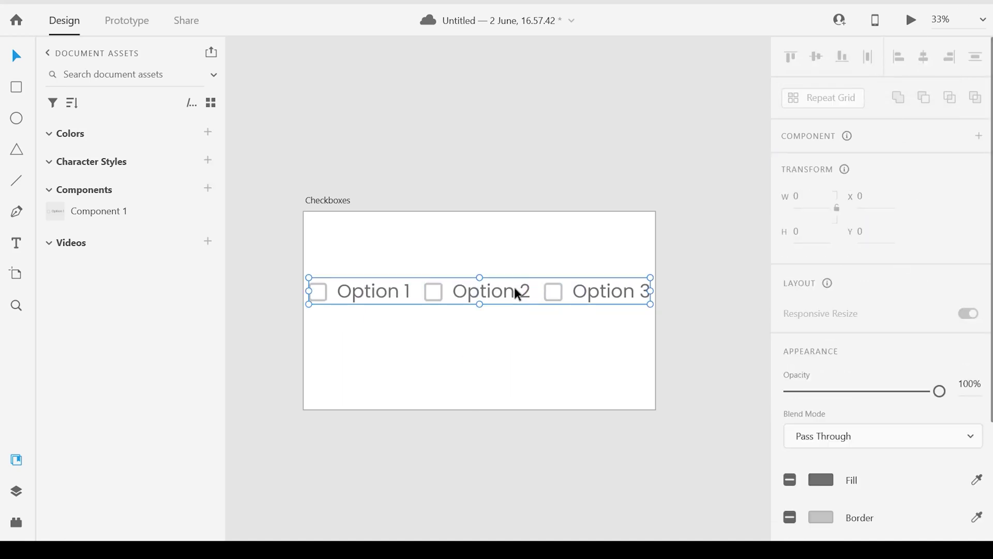
pyautogui.rightClick(514, 286)
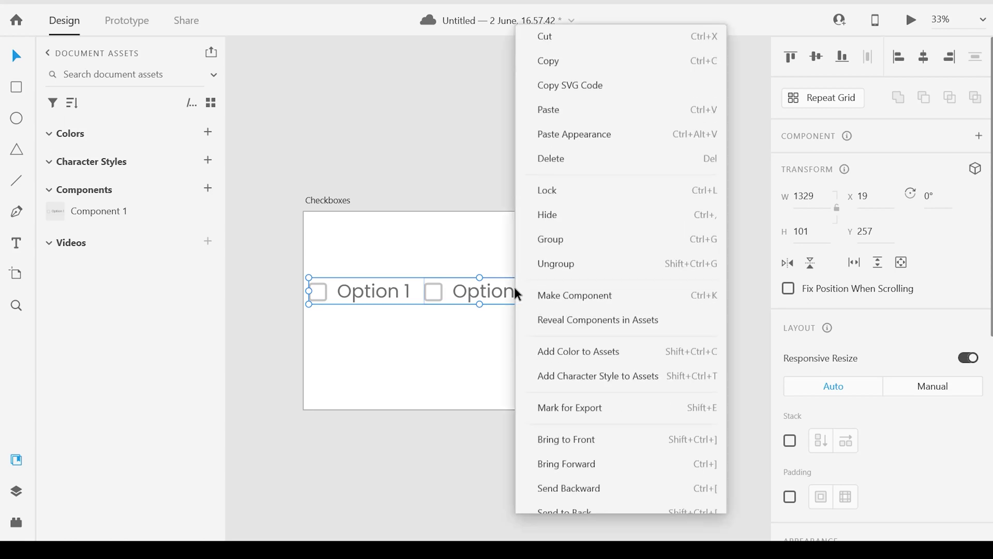
pyautogui.click(558, 219)
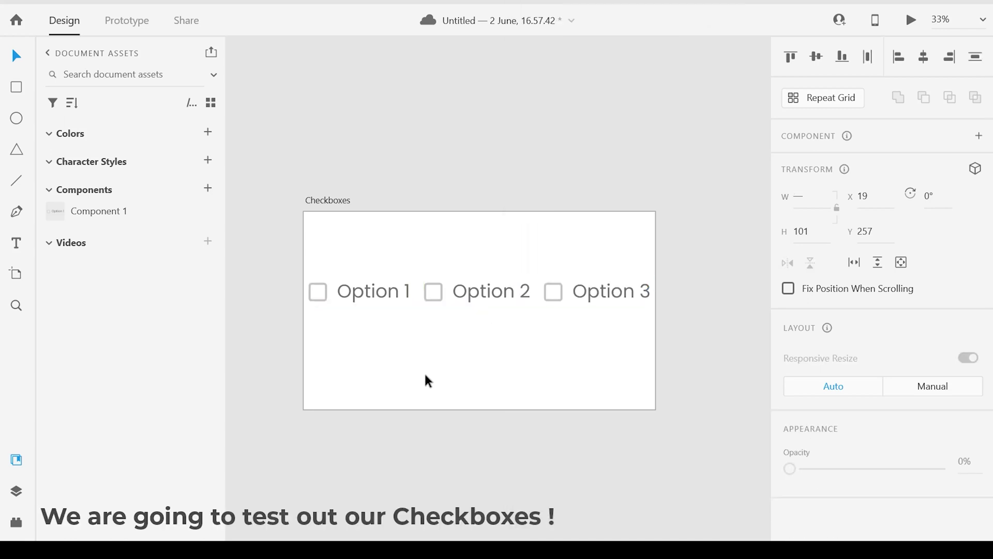
# - Preview the prototype and toggle Option 1, Option 2 and Option 3 on and off to test the checkboxes
pyautogui.click(365, 296)
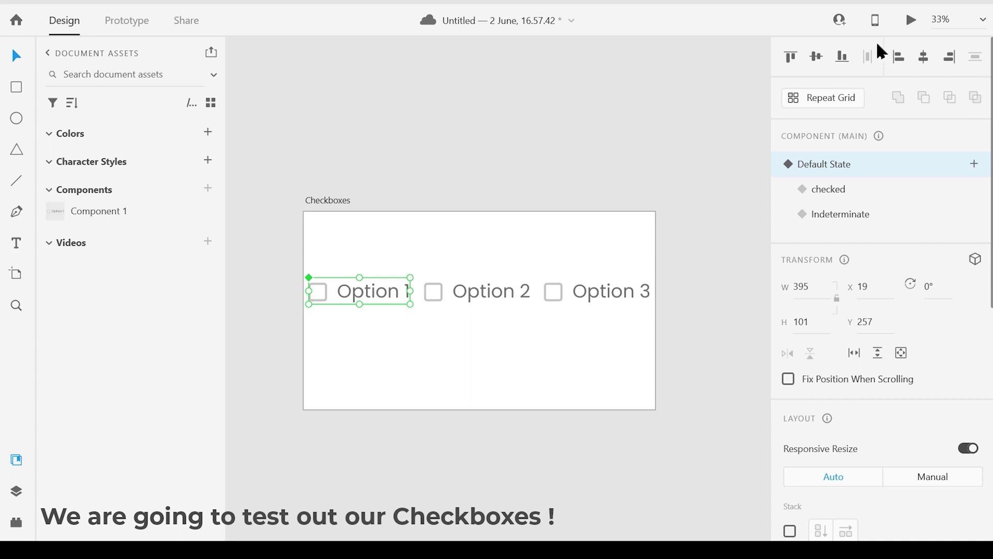
pyautogui.click(913, 23)
pyautogui.click(161, 249)
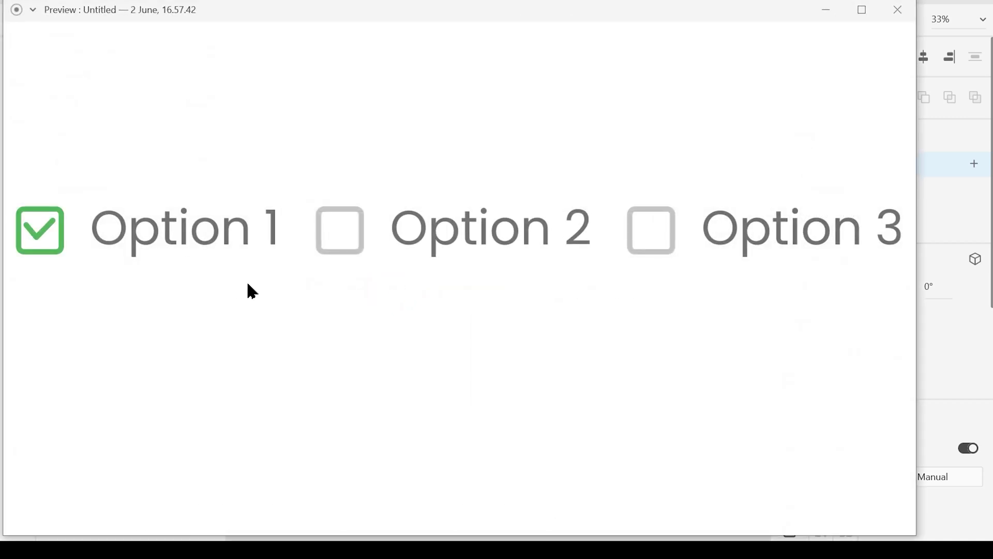
pyautogui.click(331, 246)
pyautogui.click(628, 243)
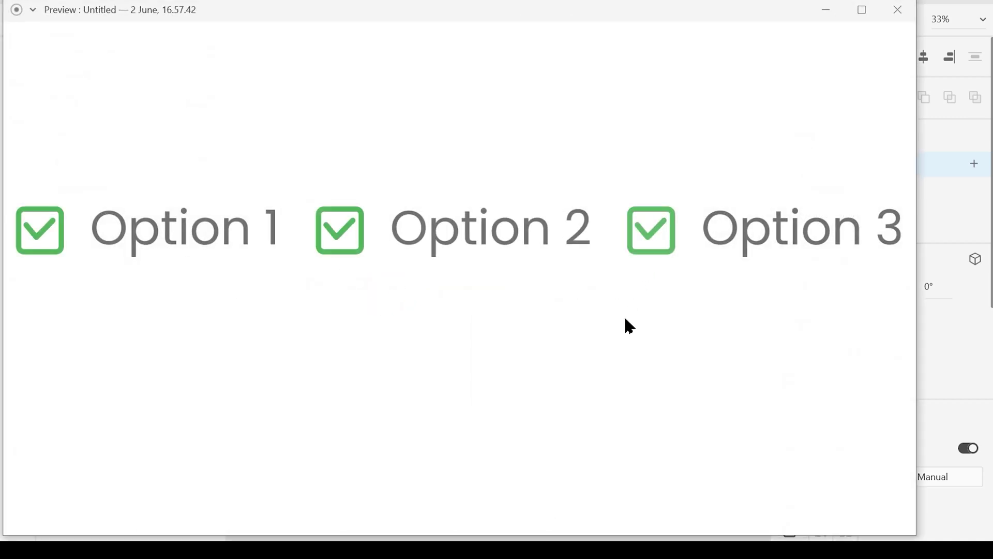
pyautogui.click(656, 250)
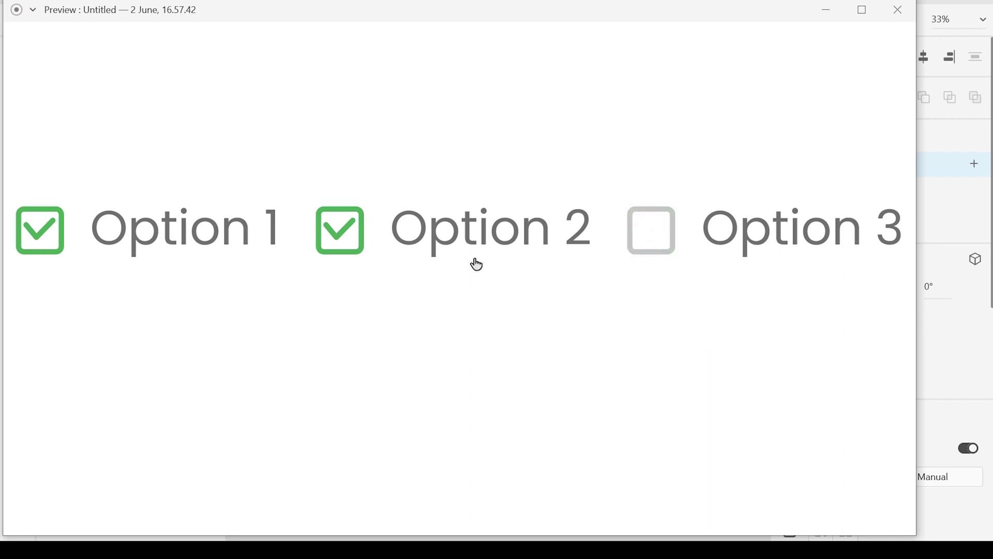
pyautogui.click(443, 241)
pyautogui.click(172, 238)
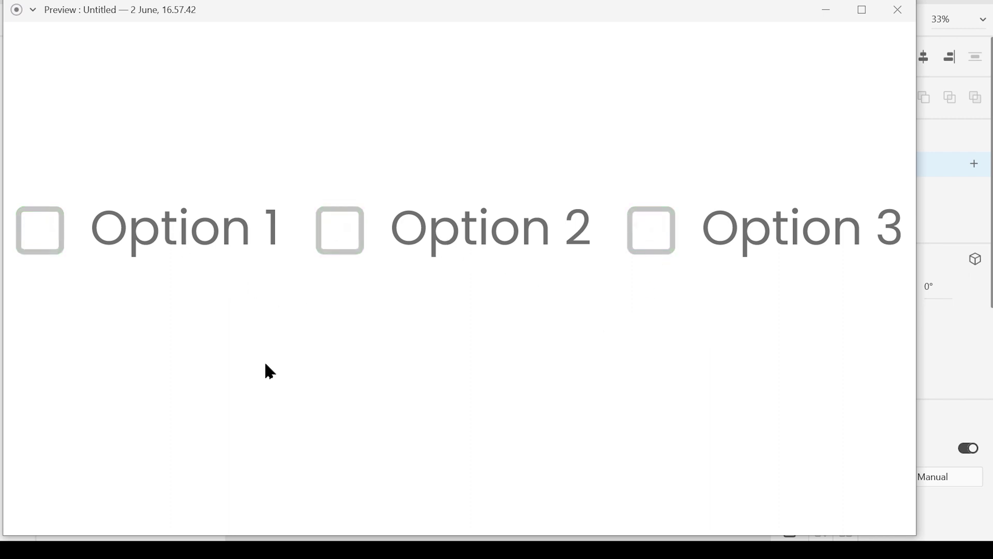
pyautogui.click(386, 242)
pyautogui.click(650, 241)
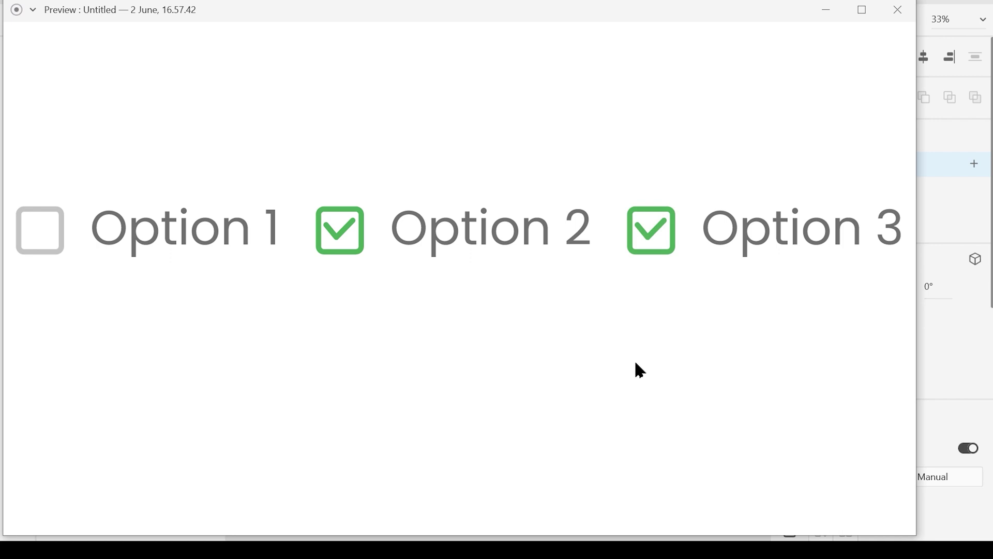
pyautogui.click(345, 233)
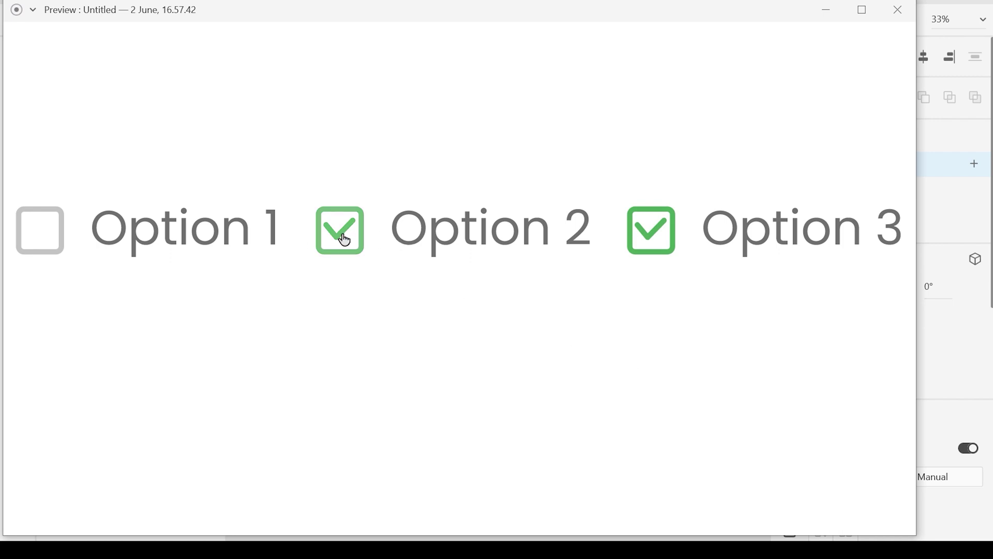
pyautogui.click(102, 228)
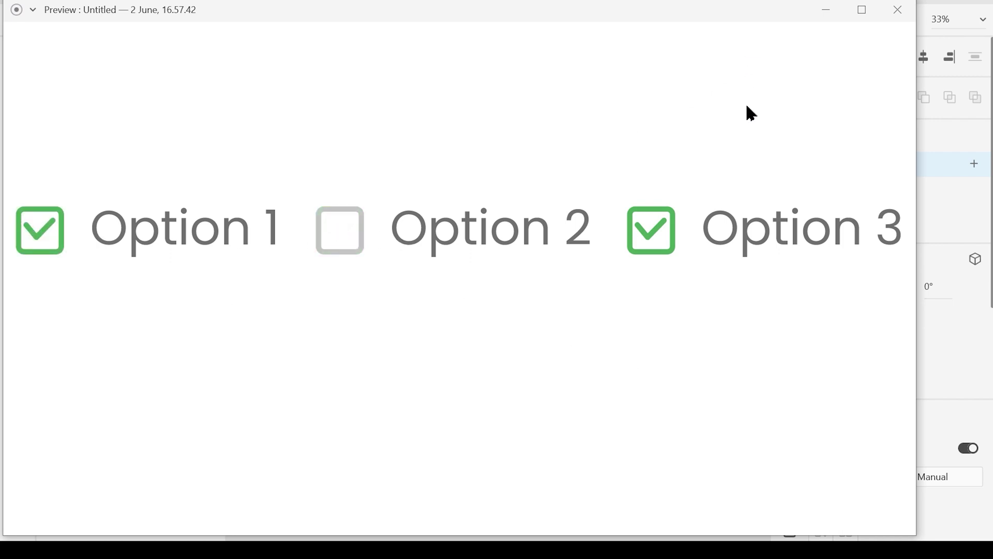